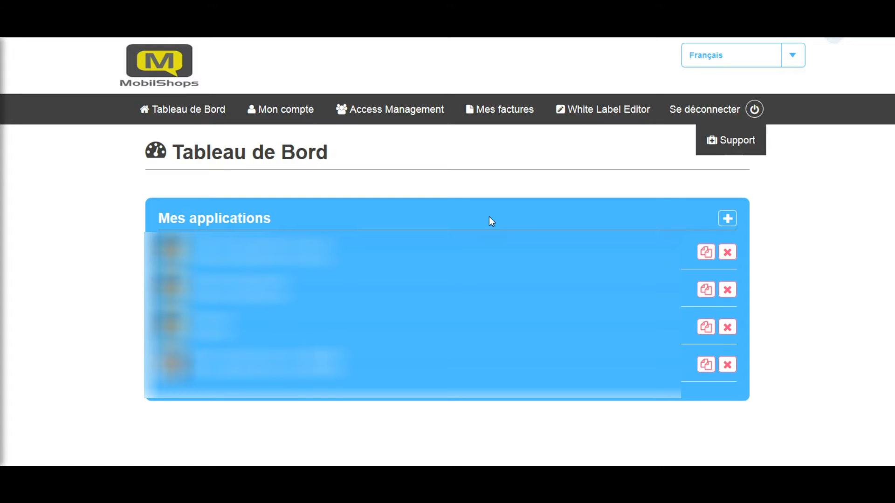
Step: Create a new application named Bijoux
{"action": "left_click", "coordinate": [727, 219]}
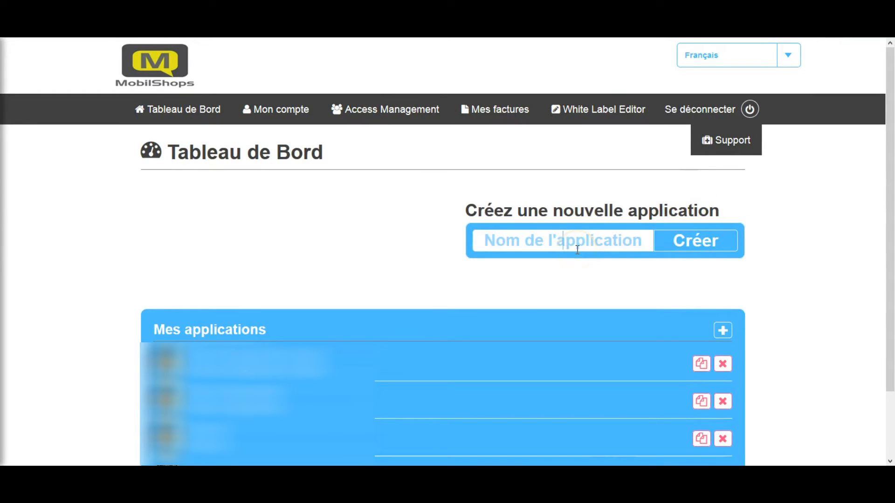
{"action": "type", "text": "Bijoux"}
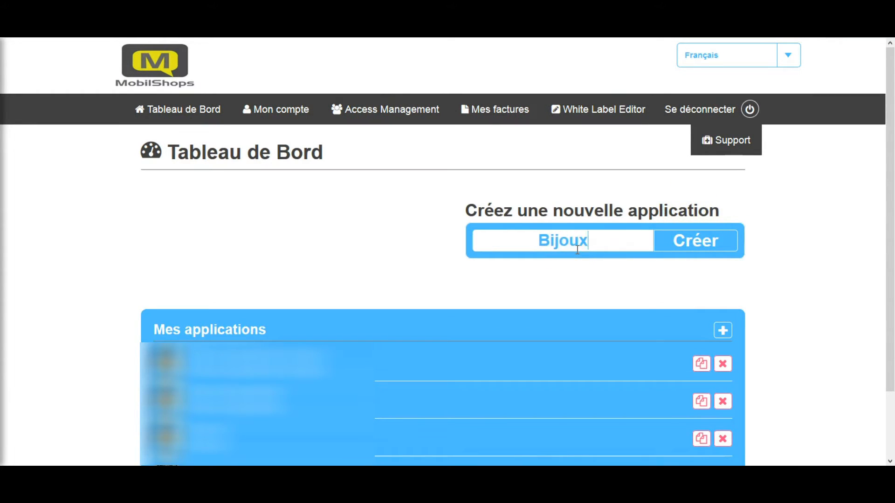
{"action": "left_click", "coordinate": [709, 246]}
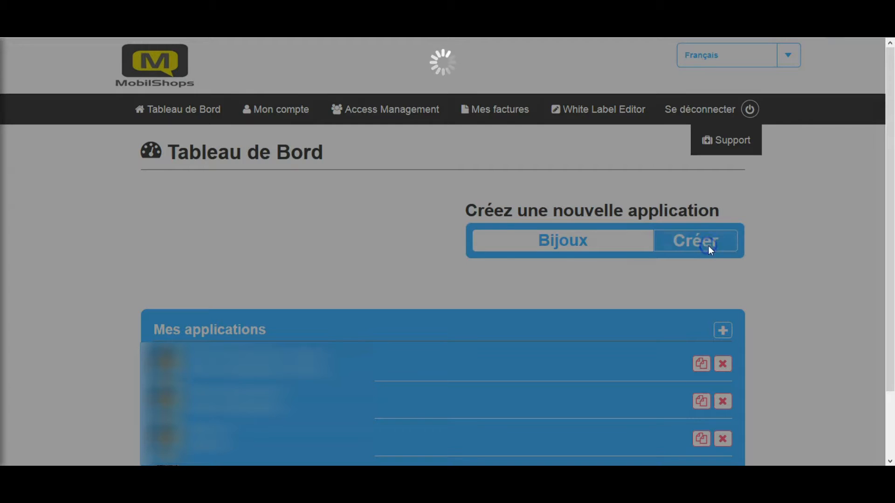
{"action": "left_click", "coordinate": [714, 255]}
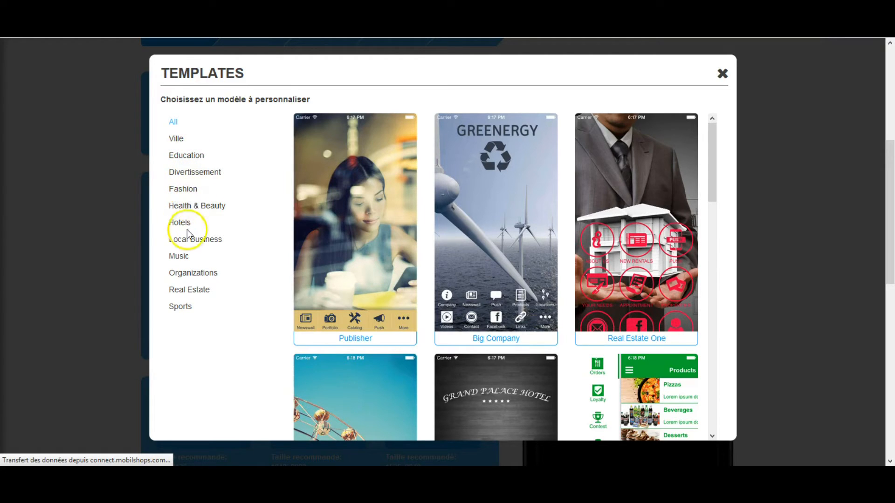
Step: Browse the template gallery and apply the jewellery template showing a woman in a red dress with a black necklace
{"action": "scroll", "coordinate": [471, 241], "scroll_direction": "down", "scroll_amount": 3}
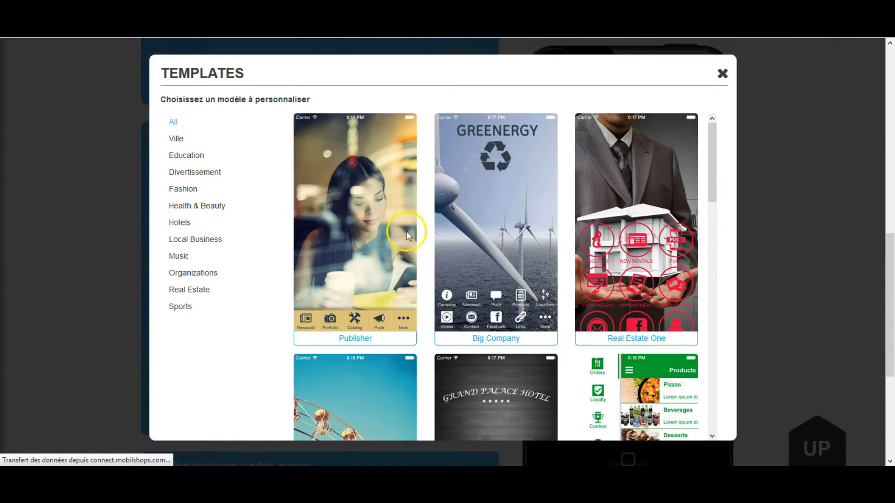
{"action": "left_click", "coordinate": [716, 176]}
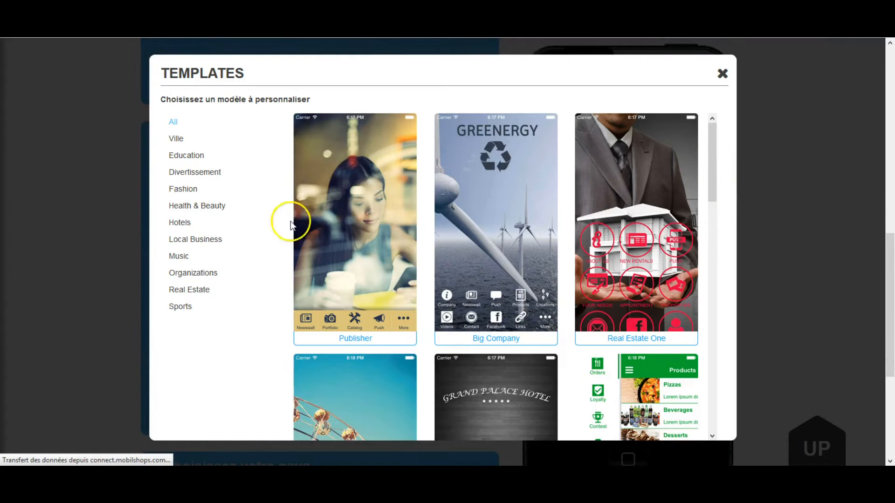
{"action": "left_click_drag", "start_coordinate": [711, 187], "coordinate": [711, 300]}
{"action": "left_click", "coordinate": [653, 271]}
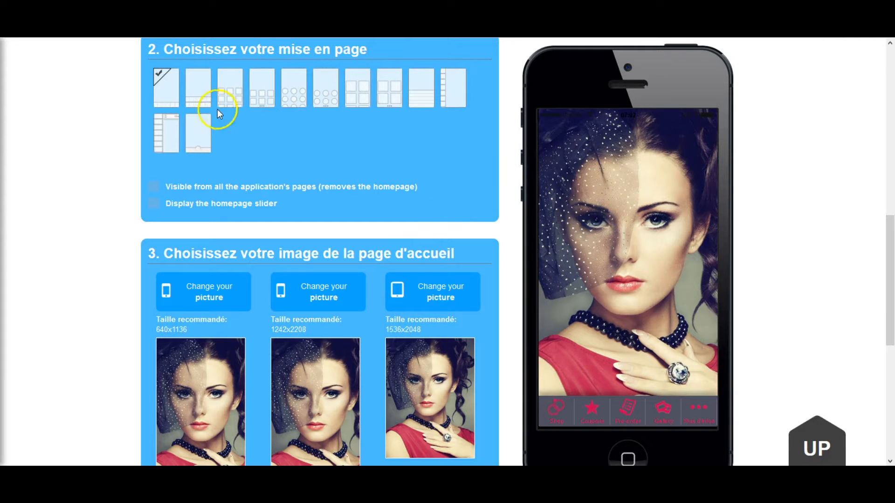
Step: Switch the home page layout to the three-row grid of square icons and check it in the phone preview
{"action": "left_click", "coordinate": [237, 101]}
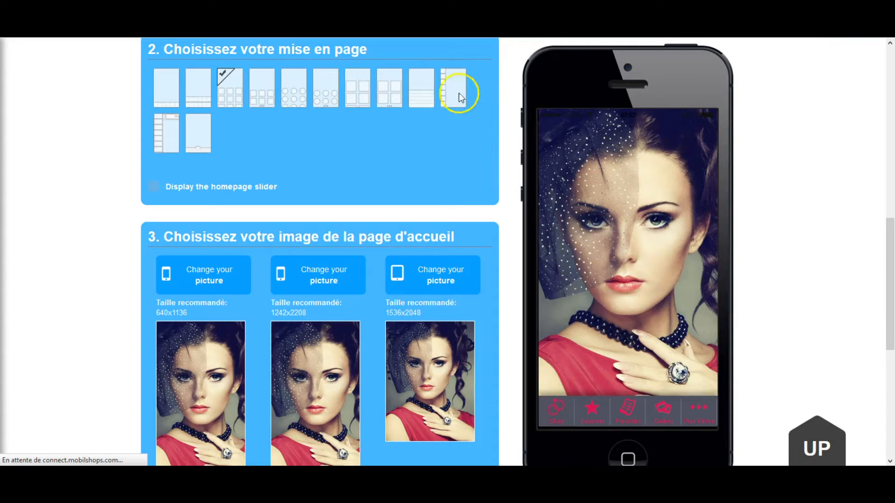
{"action": "left_click", "coordinate": [452, 80]}
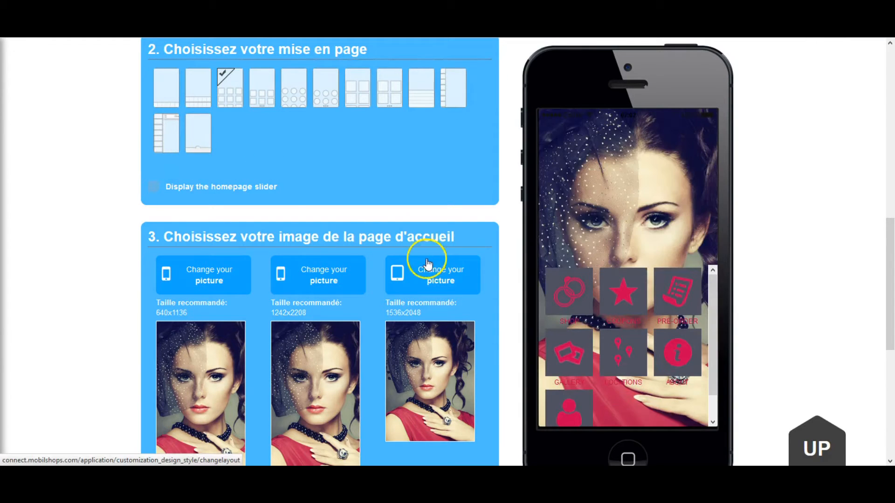
{"action": "scroll", "coordinate": [624, 135], "scroll_direction": "up", "scroll_amount": 3}
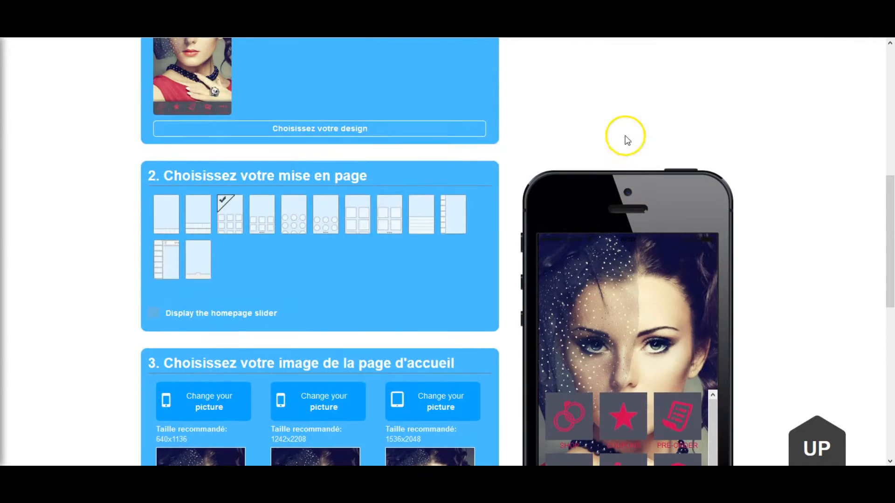
{"action": "scroll", "coordinate": [624, 135], "scroll_direction": "up", "scroll_amount": 3}
{"action": "scroll", "coordinate": [624, 136], "scroll_direction": "up", "scroll_amount": 1}
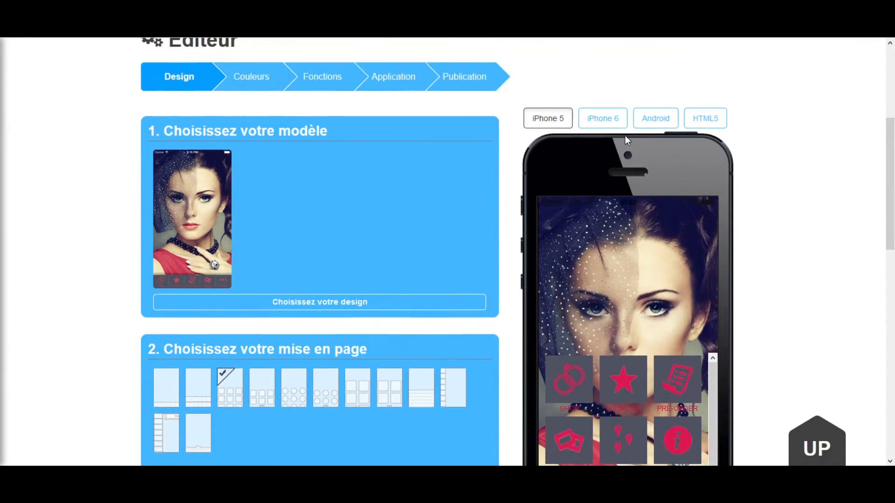
{"action": "scroll", "coordinate": [621, 279], "scroll_direction": "down", "scroll_amount": 4}
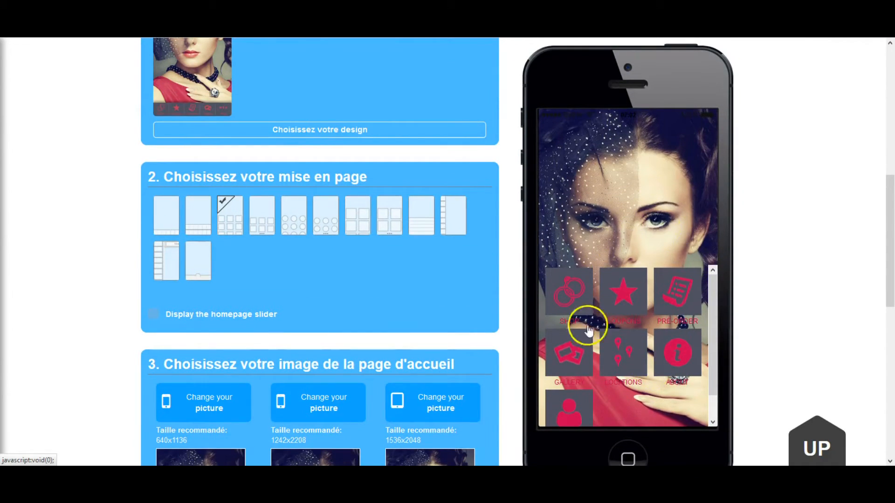
{"action": "scroll", "coordinate": [642, 373], "scroll_direction": "up", "scroll_amount": 4}
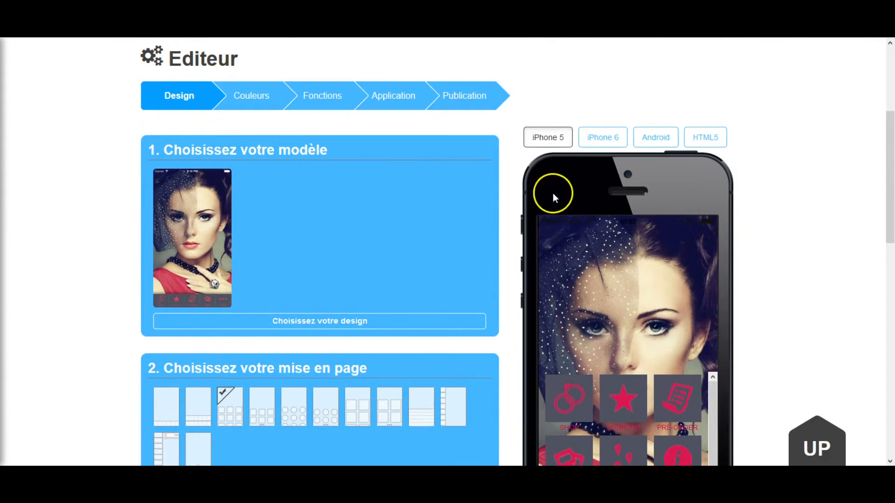
Step: Preview the home page as iPhone 6, Android and HTML5, and return to the iPhone 5 preview
{"action": "left_click", "coordinate": [601, 137]}
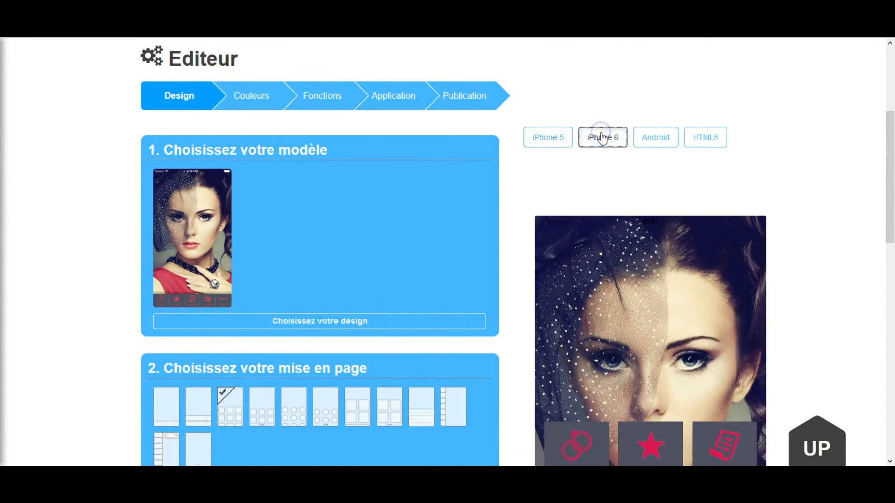
{"action": "scroll", "coordinate": [605, 135], "scroll_direction": "down", "scroll_amount": 4}
{"action": "scroll", "coordinate": [606, 133], "scroll_direction": "up", "scroll_amount": 3}
{"action": "left_click", "coordinate": [660, 75]}
{"action": "left_click", "coordinate": [709, 76]}
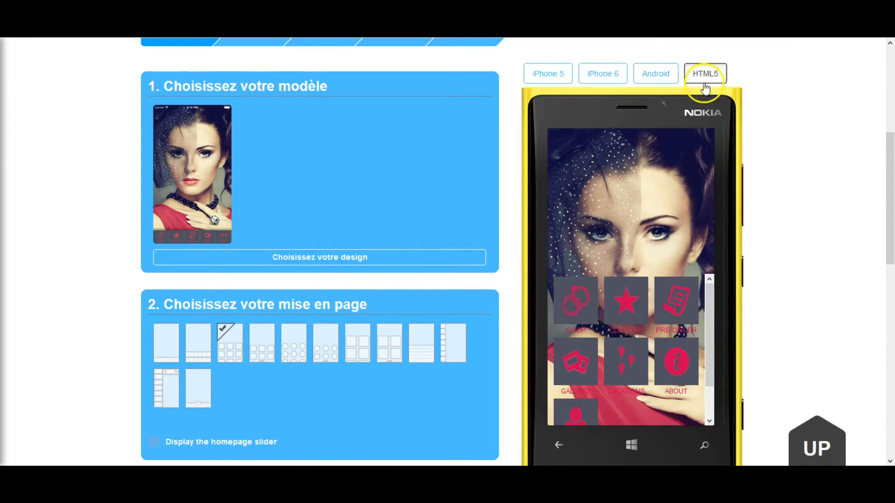
{"action": "left_click", "coordinate": [547, 75]}
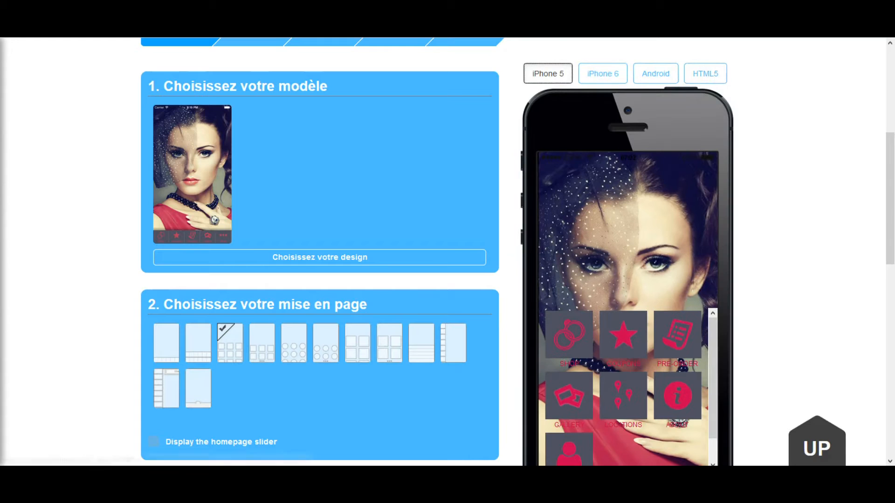
Step: Change the home page layout to the one with two rows of three round icons
{"action": "left_click", "coordinate": [201, 390]}
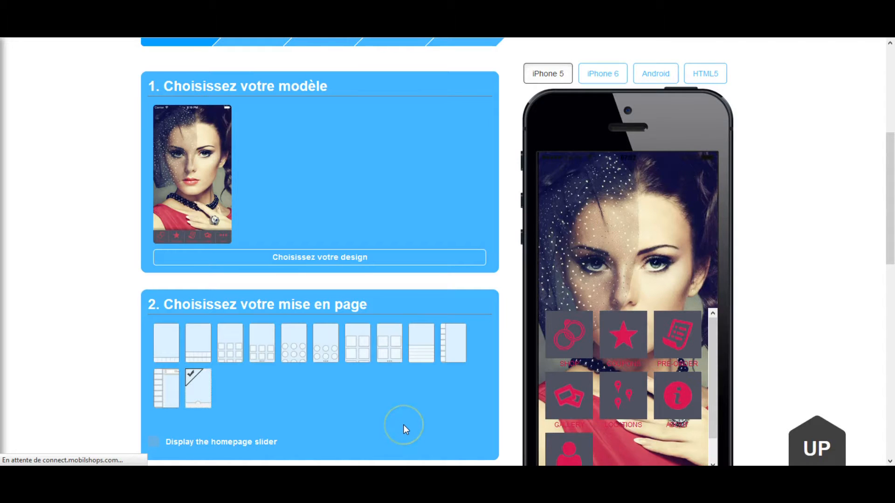
{"action": "left_click", "coordinate": [332, 352]}
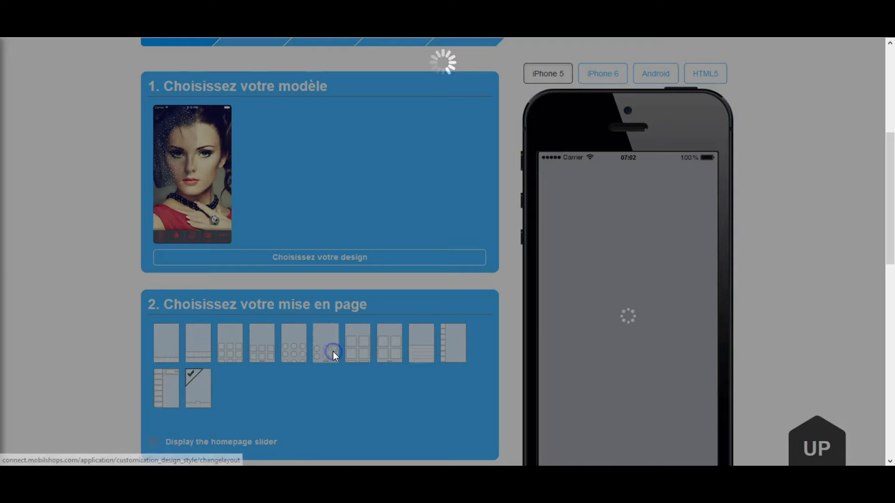
{"action": "scroll", "coordinate": [350, 398], "scroll_direction": "down", "scroll_amount": 2}
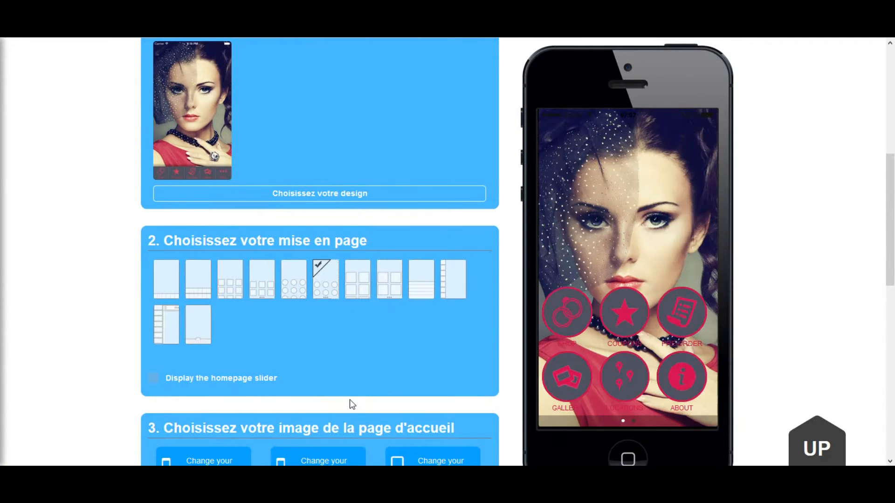
{"action": "scroll", "coordinate": [350, 401], "scroll_direction": "down", "scroll_amount": 4}
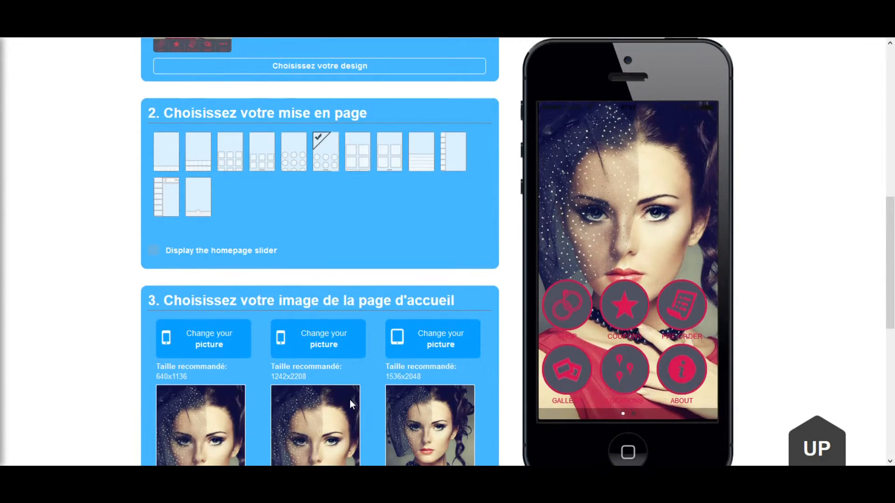
{"action": "left_click", "coordinate": [306, 433]}
{"action": "scroll", "coordinate": [284, 355], "scroll_direction": "down", "scroll_amount": 2}
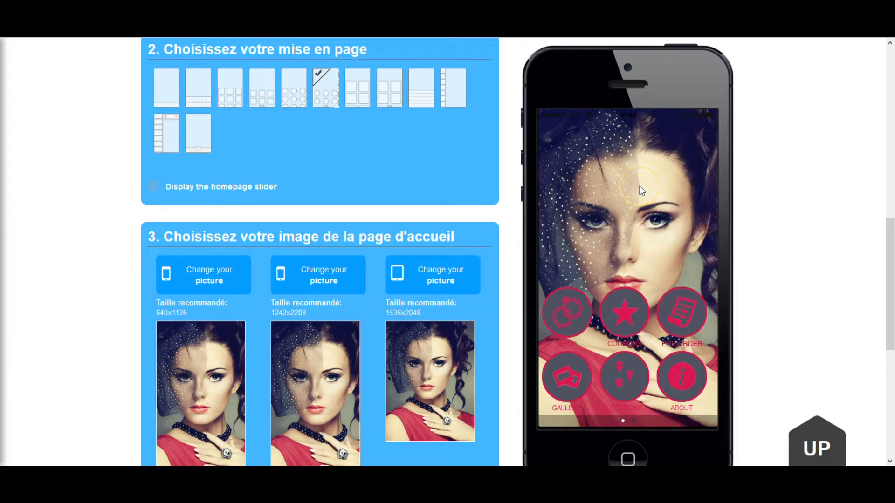
Step: Replace the 640x1136 home page picture with image 7 from the trésor folder, centring the crop on the ray-shaped jewel
{"action": "scroll", "coordinate": [199, 239], "scroll_direction": "down", "scroll_amount": 4}
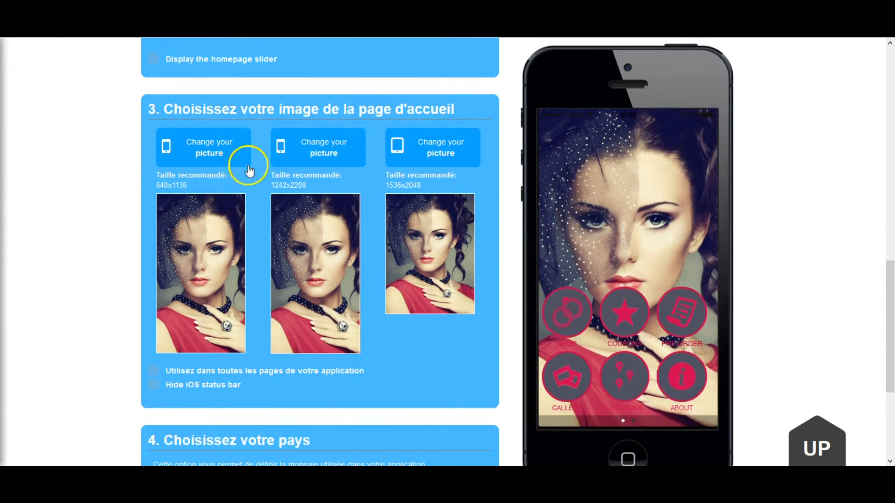
{"action": "scroll", "coordinate": [558, 169], "scroll_direction": "up", "scroll_amount": 4}
{"action": "scroll", "coordinate": [558, 170], "scroll_direction": "up", "scroll_amount": 8}
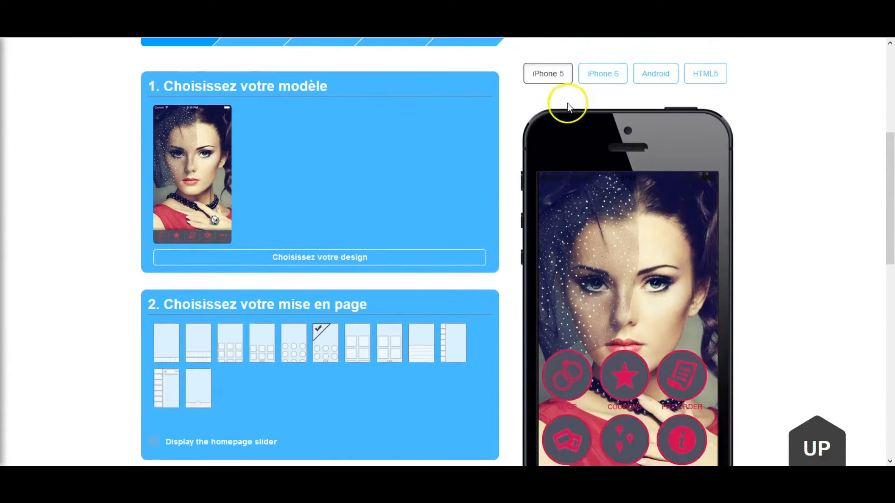
{"action": "scroll", "coordinate": [376, 293], "scroll_direction": "down", "scroll_amount": 6}
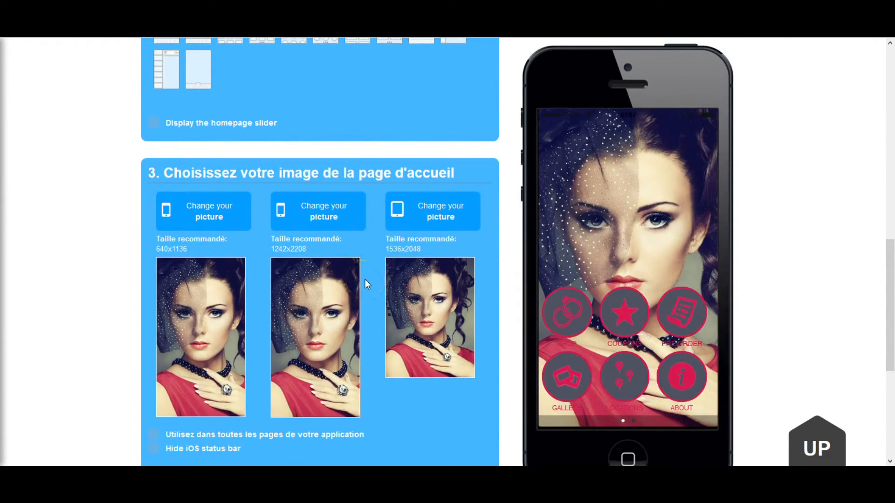
{"action": "left_click", "coordinate": [209, 225]}
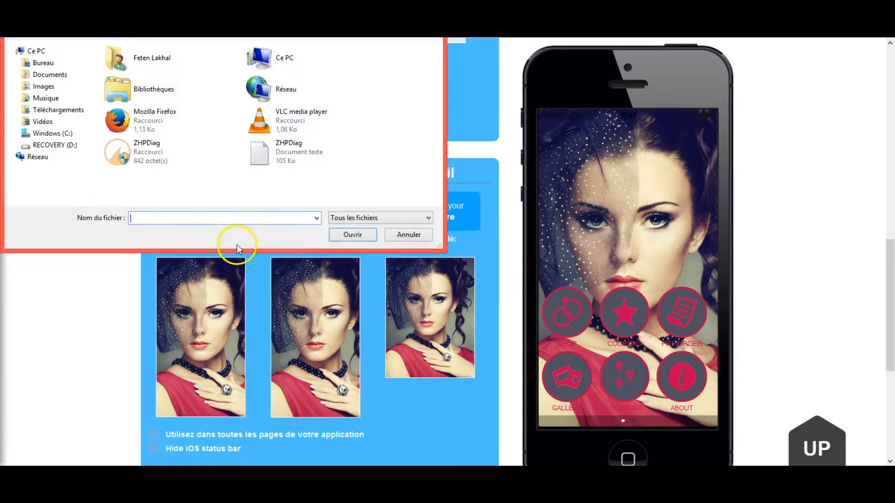
{"action": "left_click", "coordinate": [395, 94]}
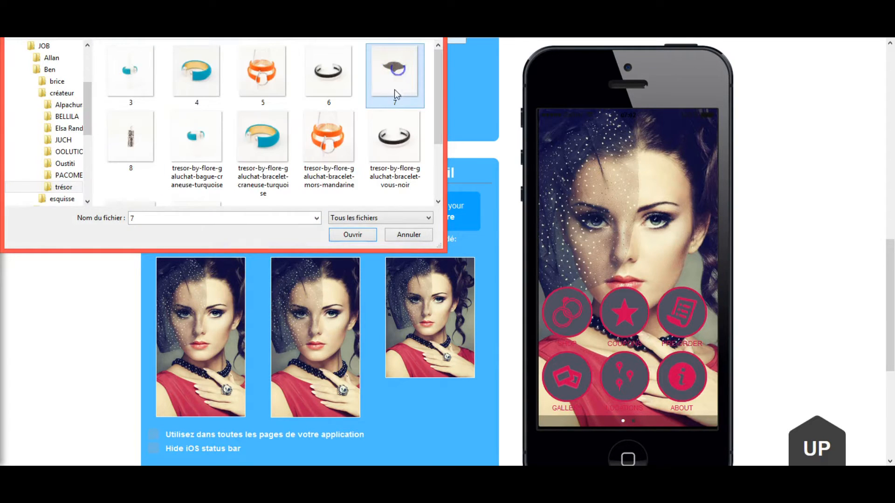
{"action": "left_click", "coordinate": [349, 233]}
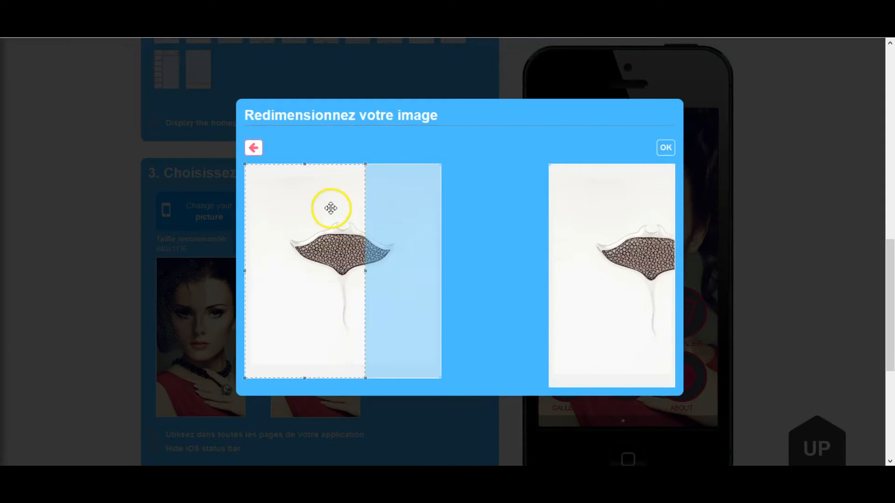
{"action": "left_click_drag", "start_coordinate": [325, 229], "coordinate": [362, 233]}
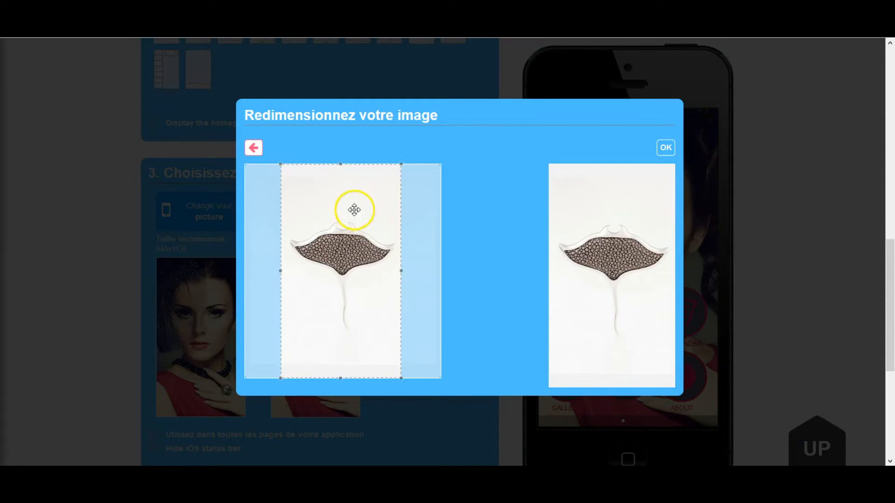
{"action": "left_click", "coordinate": [665, 149]}
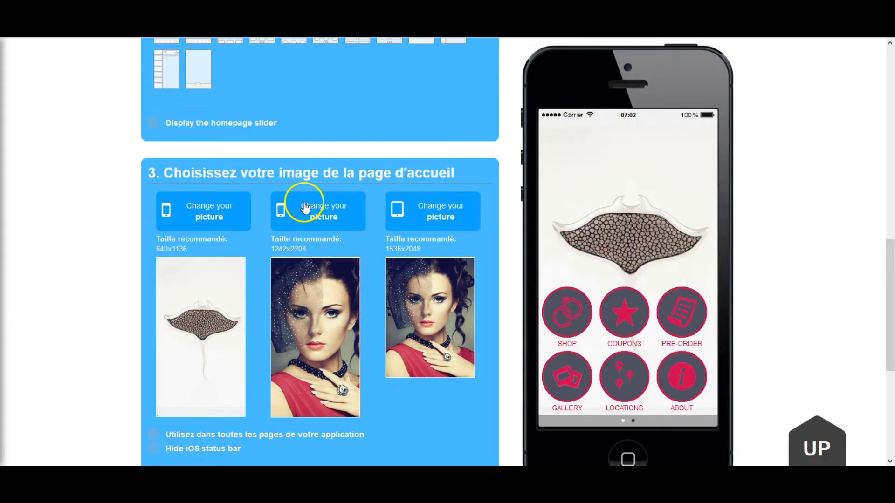
Step: Replace the 1242x2208 home page picture with image 7, centring the crop on the jewel
{"action": "left_click", "coordinate": [340, 214]}
{"action": "left_click", "coordinate": [395, 75]}
{"action": "left_click", "coordinate": [338, 237]}
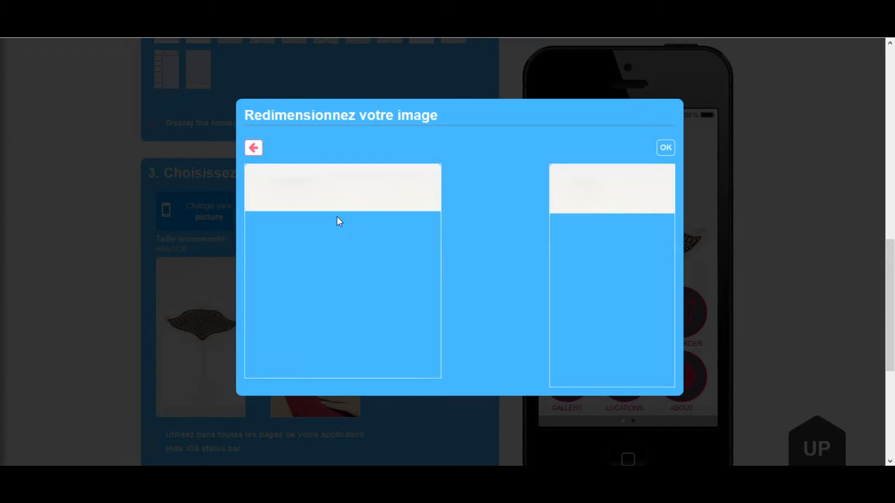
{"action": "left_click_drag", "start_coordinate": [336, 216], "coordinate": [371, 243]}
{"action": "left_click", "coordinate": [674, 153]}
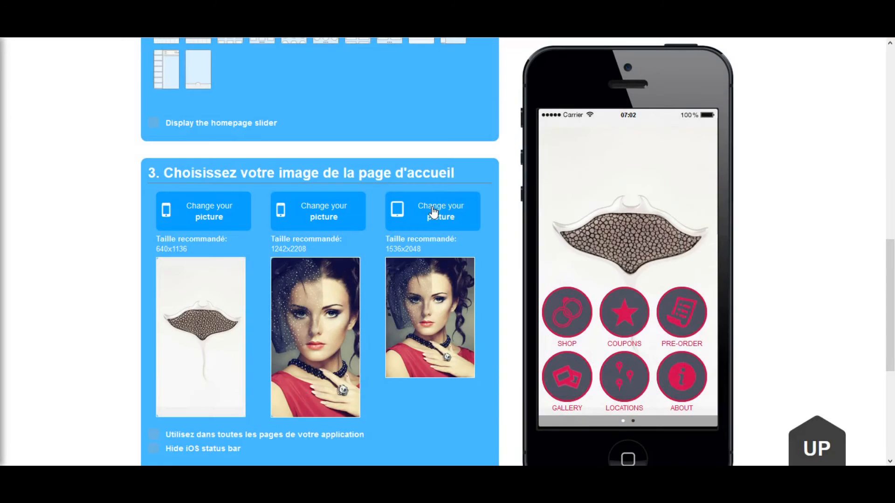
Step: Replace the 1536x2048 home page picture with image 7 from the trésor folder, centring the crop on the jewel
{"action": "left_click", "coordinate": [432, 212]}
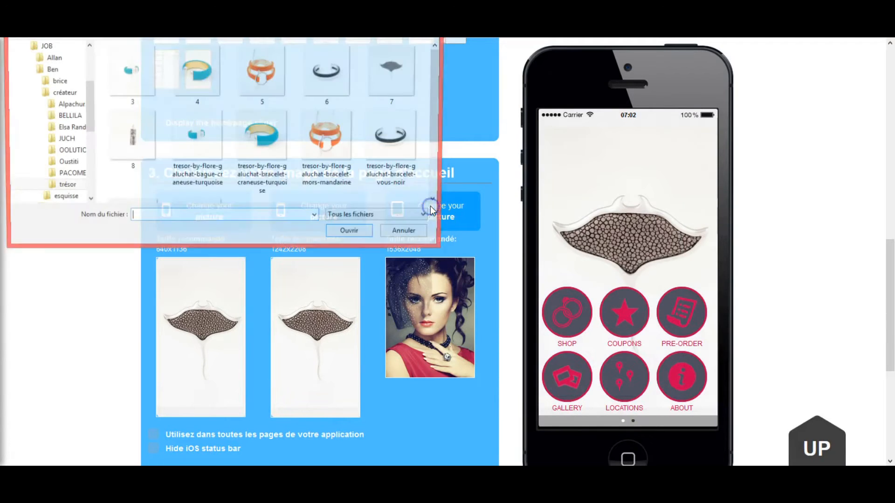
{"action": "left_click", "coordinate": [369, 68]}
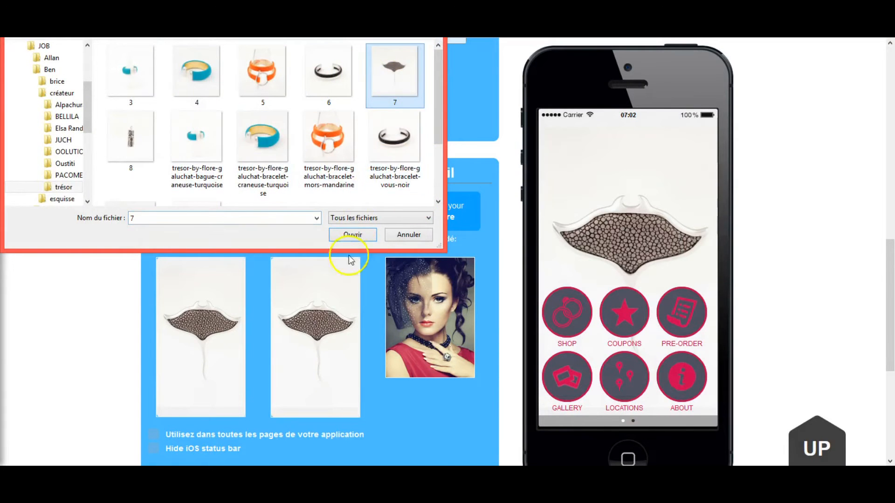
{"action": "left_click", "coordinate": [344, 236]}
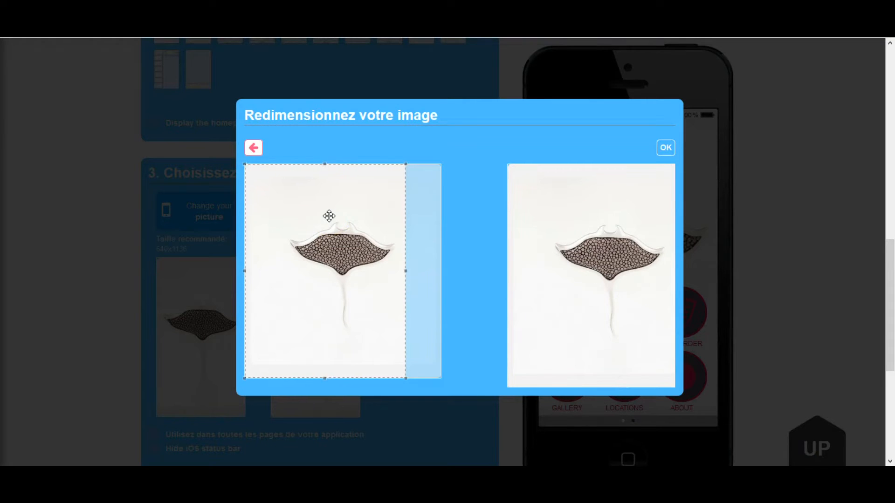
{"action": "left_click_drag", "start_coordinate": [329, 216], "coordinate": [350, 222]}
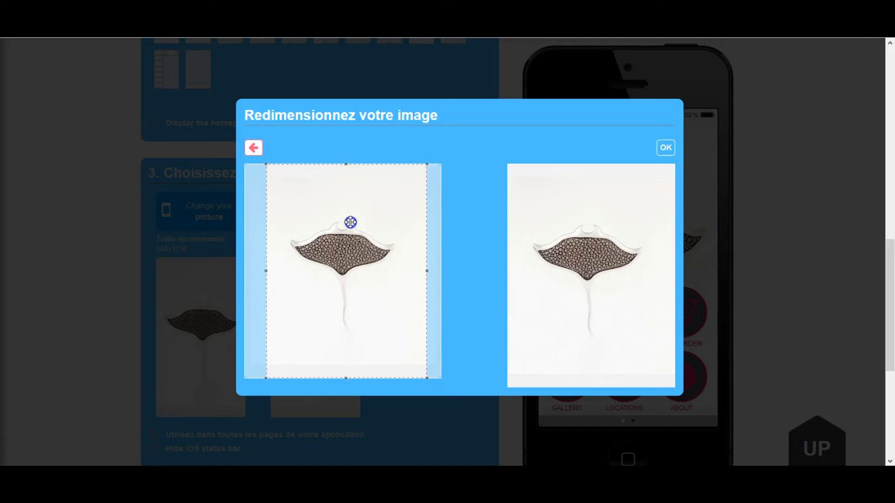
{"action": "left_click", "coordinate": [665, 154]}
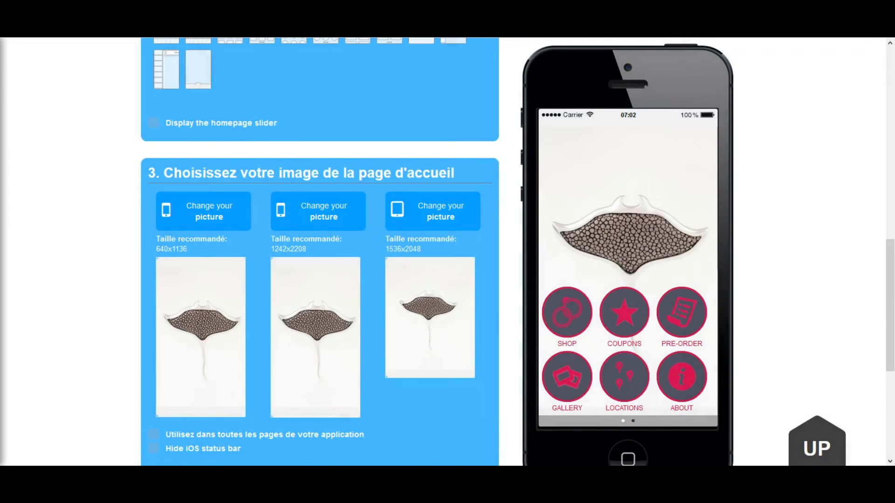
Step: Preview the updated home page as iPhone 6, Android and HTML5
{"action": "scroll", "coordinate": [604, 200], "scroll_direction": "up", "scroll_amount": 6}
{"action": "scroll", "coordinate": [641, 373], "scroll_direction": "down", "scroll_amount": 1}
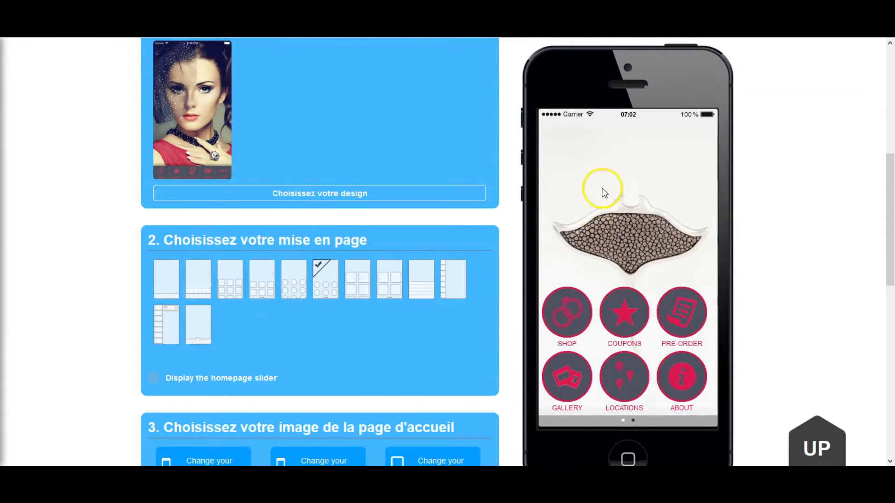
{"action": "scroll", "coordinate": [610, 173], "scroll_direction": "up", "scroll_amount": 4}
{"action": "left_click", "coordinate": [605, 198]}
{"action": "scroll", "coordinate": [603, 198], "scroll_direction": "down", "scroll_amount": 3}
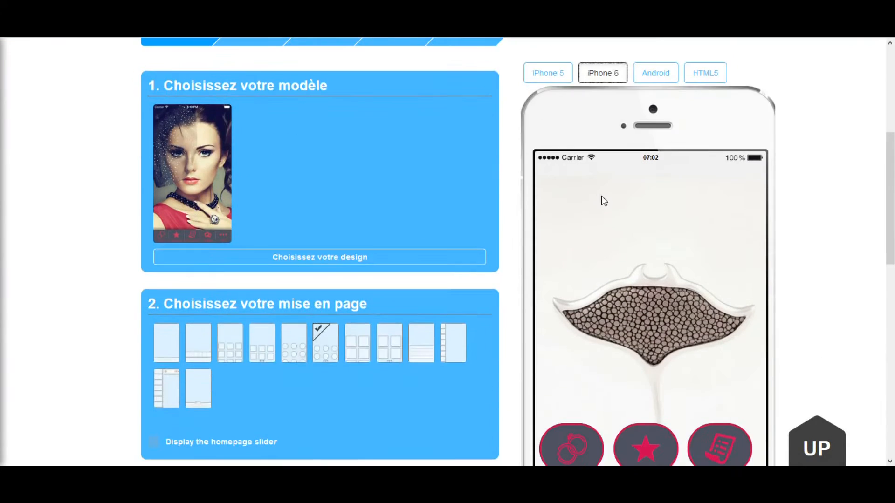
{"action": "scroll", "coordinate": [601, 198], "scroll_direction": "down", "scroll_amount": 3}
{"action": "scroll", "coordinate": [629, 168], "scroll_direction": "up", "scroll_amount": 4}
{"action": "left_click", "coordinate": [652, 147]}
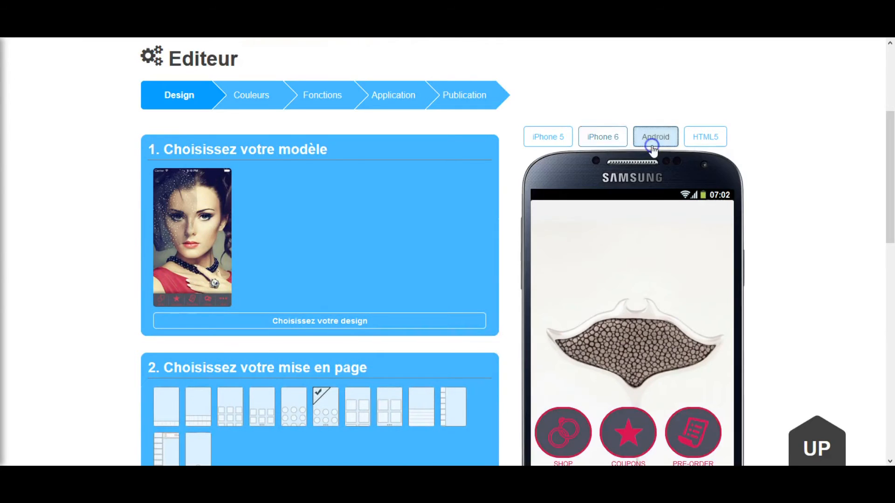
{"action": "scroll", "coordinate": [643, 199], "scroll_direction": "down", "scroll_amount": 4}
{"action": "scroll", "coordinate": [643, 199], "scroll_direction": "up", "scroll_amount": 7}
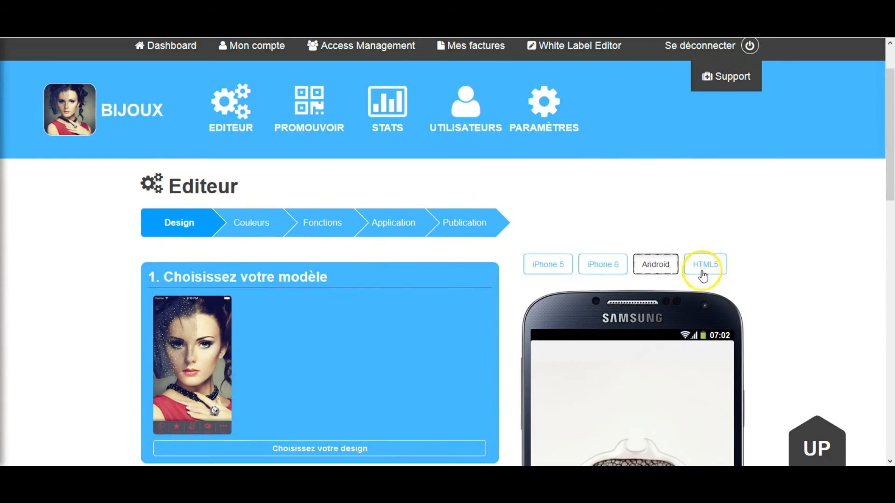
{"action": "left_click", "coordinate": [702, 262]}
{"action": "scroll", "coordinate": [699, 268], "scroll_direction": "down", "scroll_amount": 7}
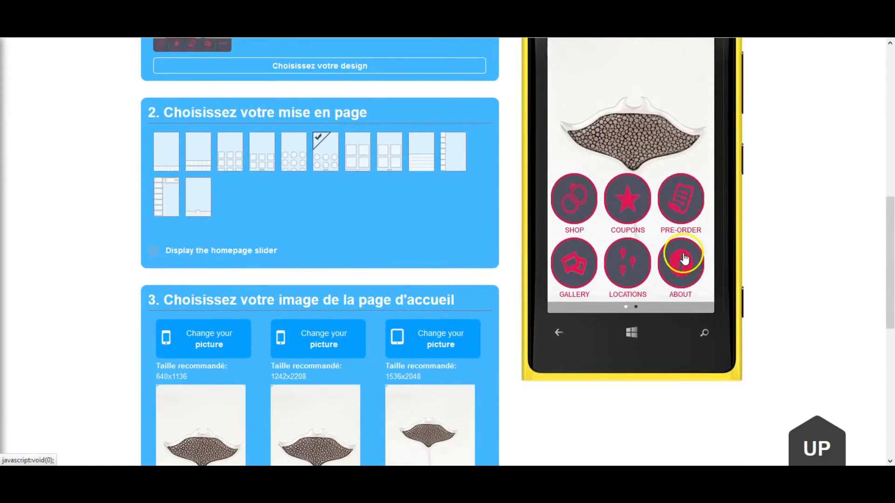
Step: Set the app's country to France (€) to define its currency
{"action": "scroll", "coordinate": [675, 262], "scroll_direction": "down", "scroll_amount": 8}
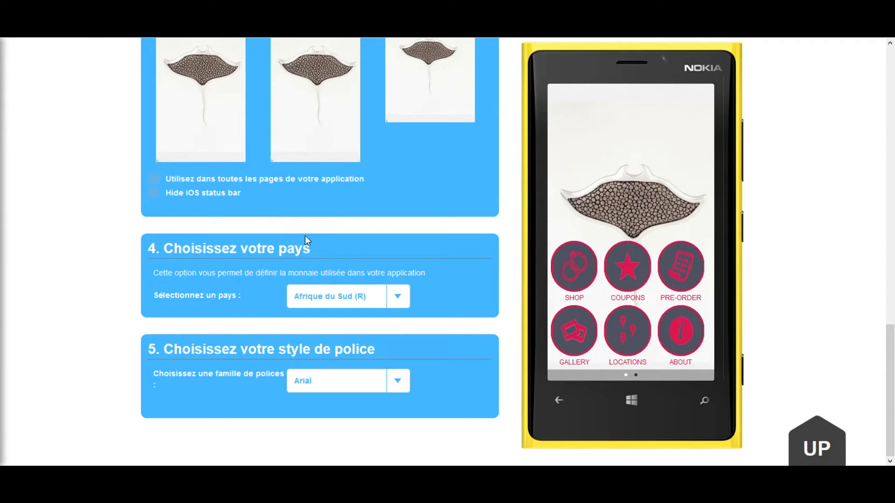
{"action": "left_click", "coordinate": [316, 297]}
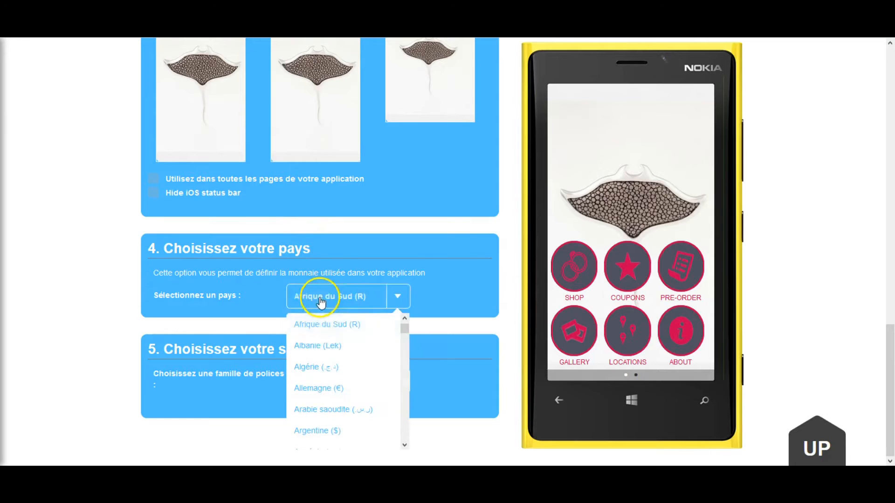
{"action": "scroll", "coordinate": [329, 387], "scroll_direction": "down", "scroll_amount": 6}
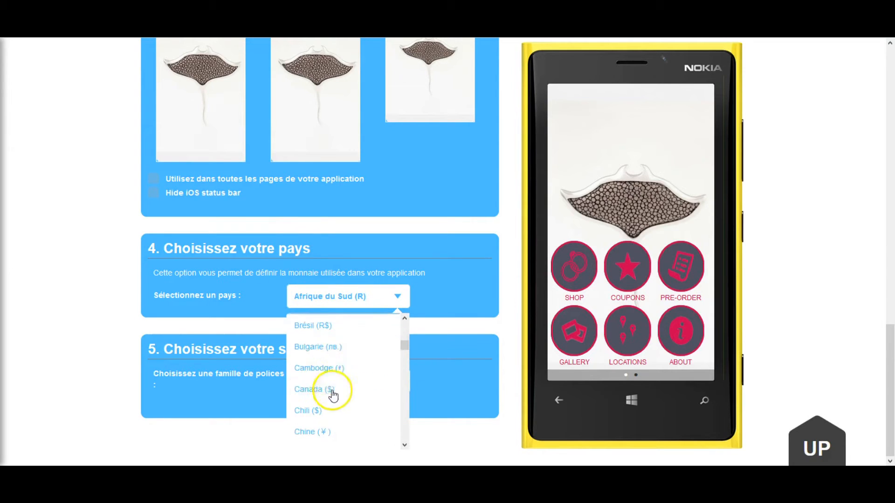
{"action": "scroll", "coordinate": [333, 397], "scroll_direction": "down", "scroll_amount": 4}
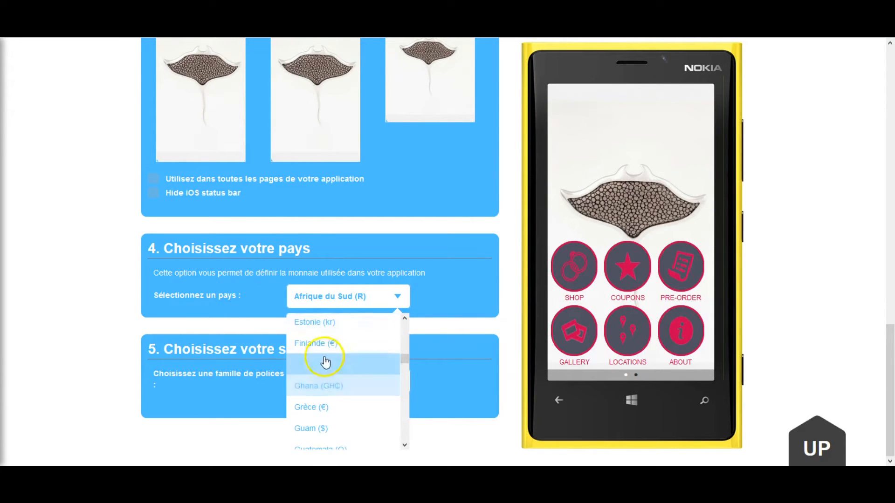
{"action": "left_click", "coordinate": [328, 372]}
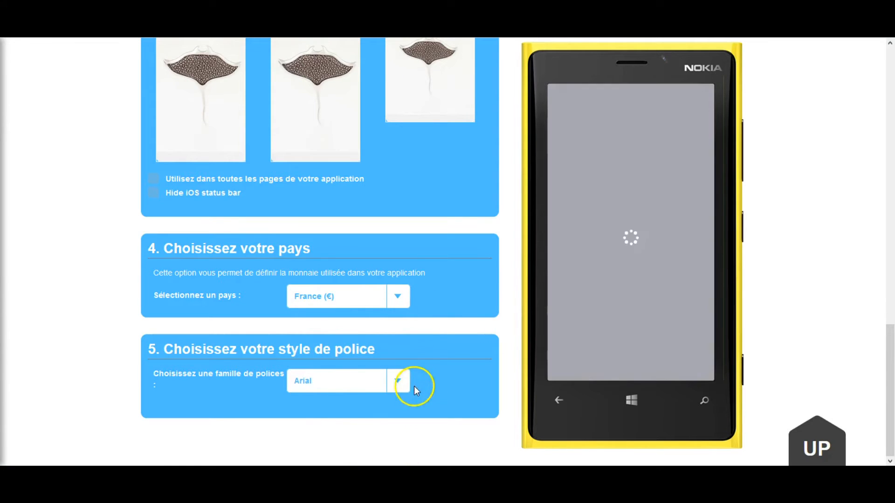
Step: Examine the available font families, then open the Shop page in the phone preview and return to the home page
{"action": "left_click", "coordinate": [405, 378]}
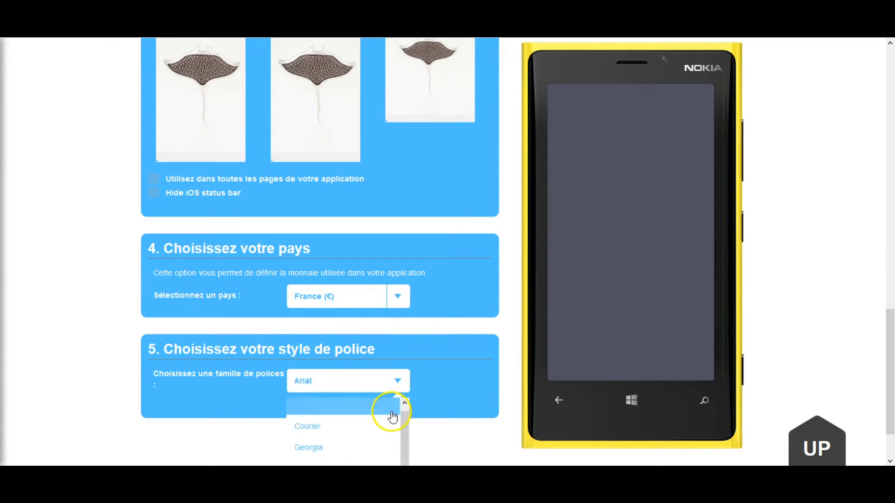
{"action": "left_click_drag", "start_coordinate": [891, 361], "coordinate": [891, 383]}
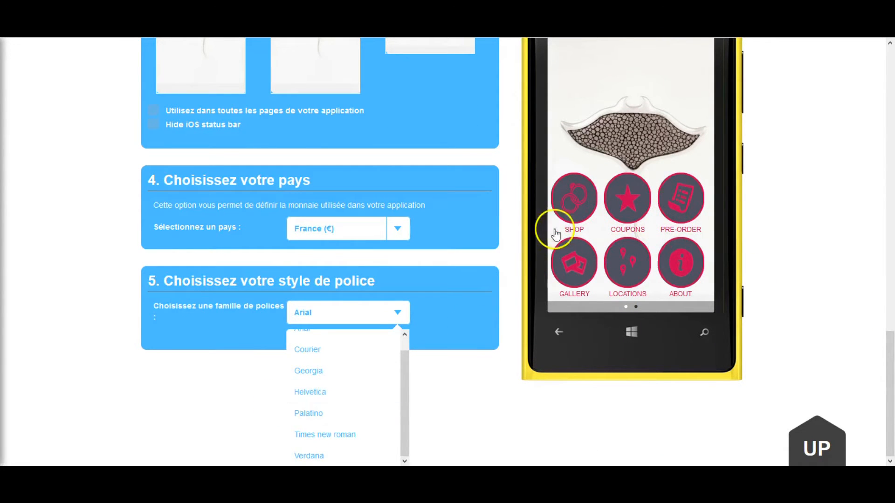
{"action": "scroll", "coordinate": [670, 264], "scroll_direction": "up", "scroll_amount": 5}
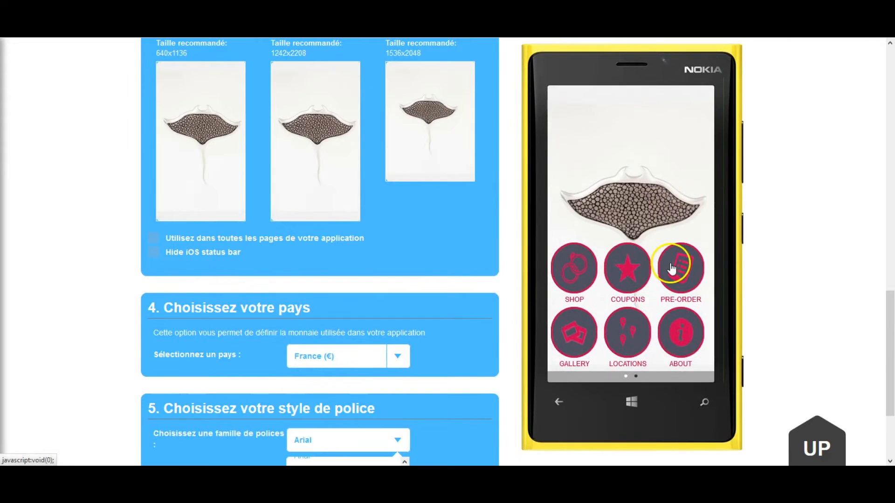
{"action": "left_click", "coordinate": [574, 280]}
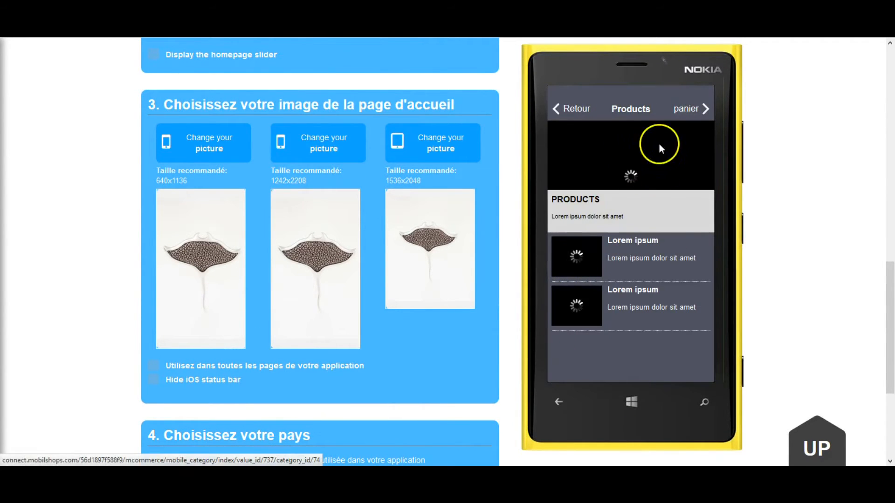
{"action": "left_click", "coordinate": [570, 110]}
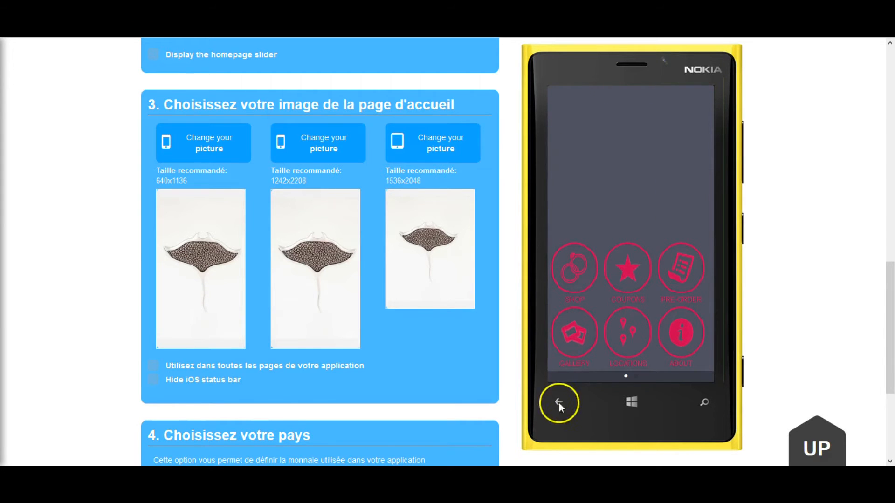
{"action": "scroll", "coordinate": [544, 367], "scroll_direction": "down", "scroll_amount": 3}
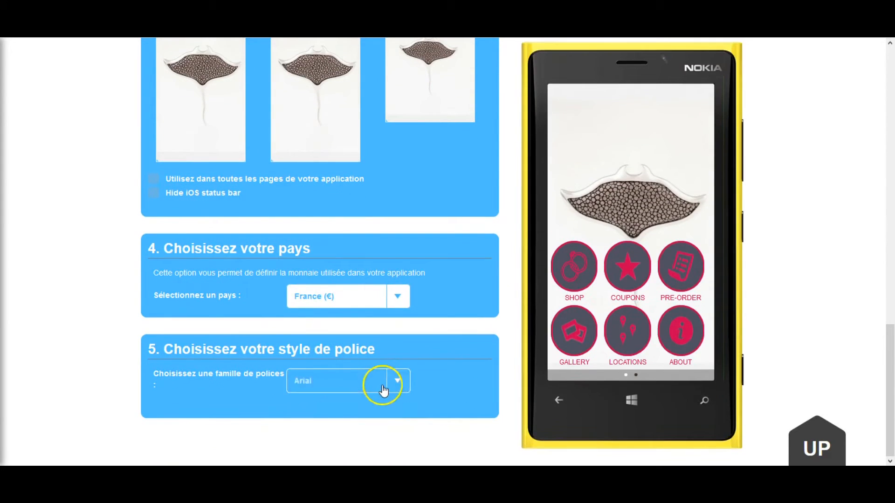
Step: Open the editor's Couleurs stage and review the general colour settings, the icon colour settings and the sample page
{"action": "scroll", "coordinate": [256, 362], "scroll_direction": "up", "scroll_amount": 15}
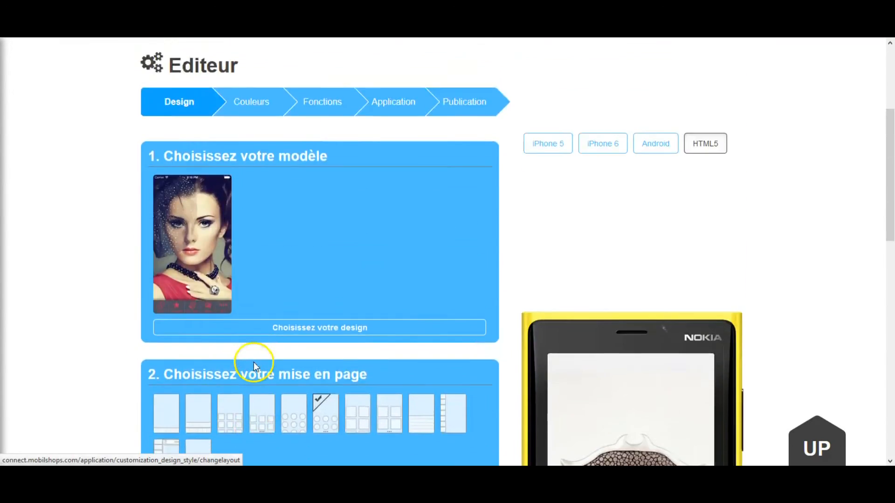
{"action": "scroll", "coordinate": [326, 279], "scroll_direction": "down", "scroll_amount": 3}
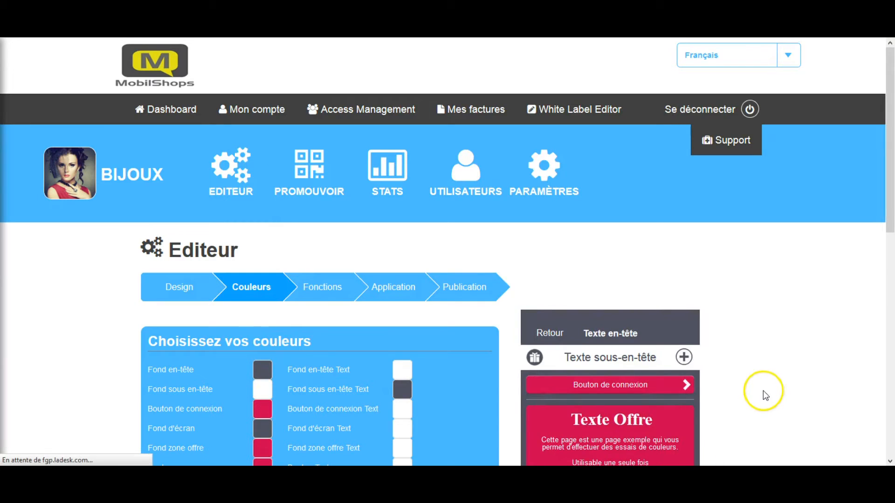
{"action": "scroll", "coordinate": [719, 348], "scroll_direction": "down", "scroll_amount": 1}
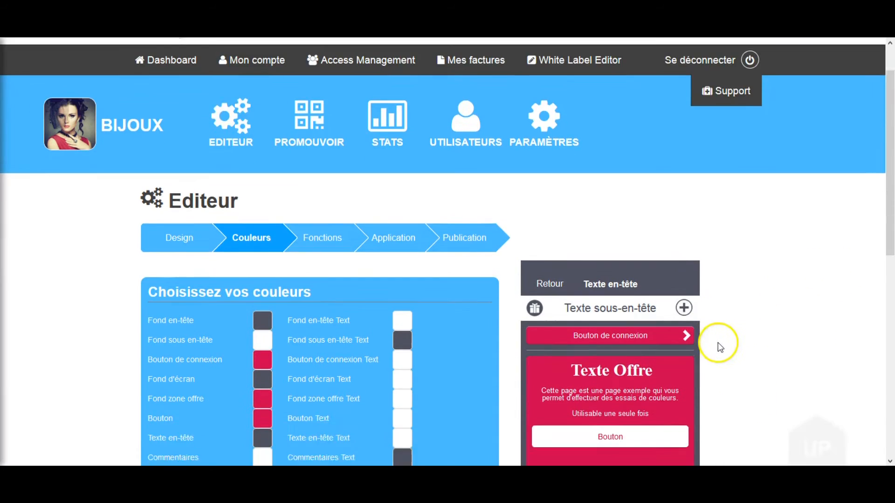
{"action": "scroll", "coordinate": [720, 347], "scroll_direction": "down", "scroll_amount": 3}
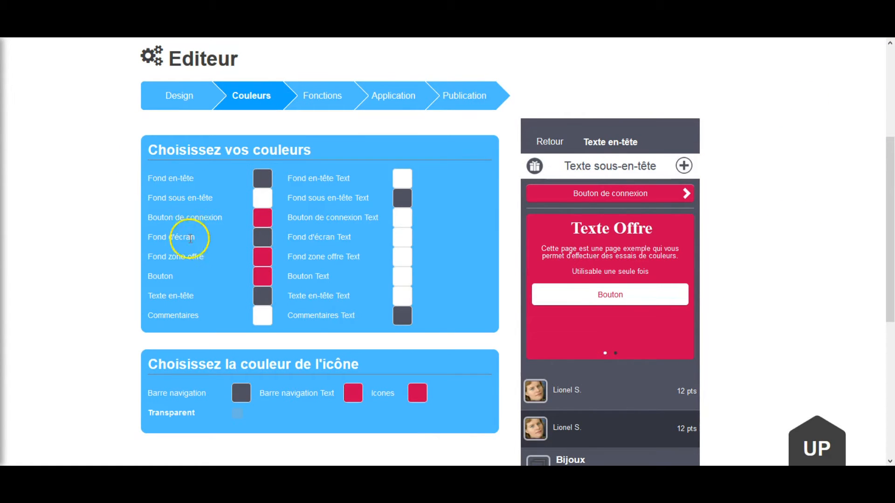
{"action": "scroll", "coordinate": [693, 296], "scroll_direction": "down", "scroll_amount": 6}
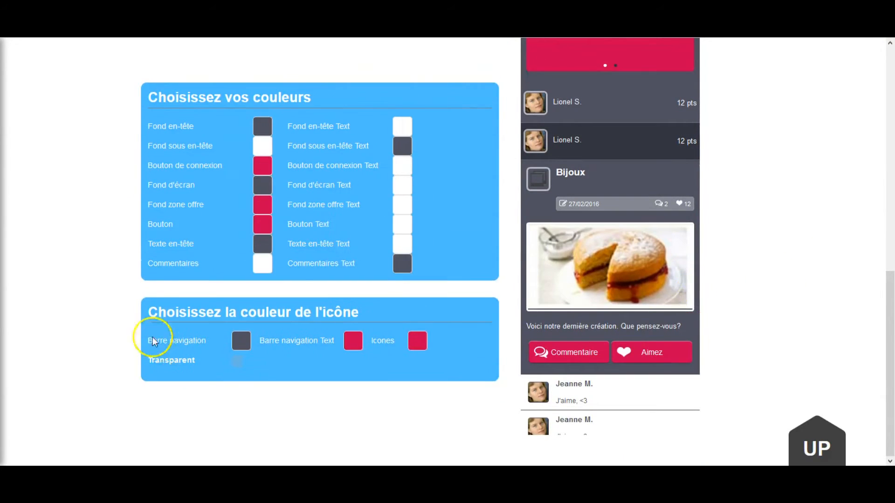
Step: Set the Barre navigation colour of the home page icons to white
{"action": "scroll", "coordinate": [250, 308], "scroll_direction": "up", "scroll_amount": 3}
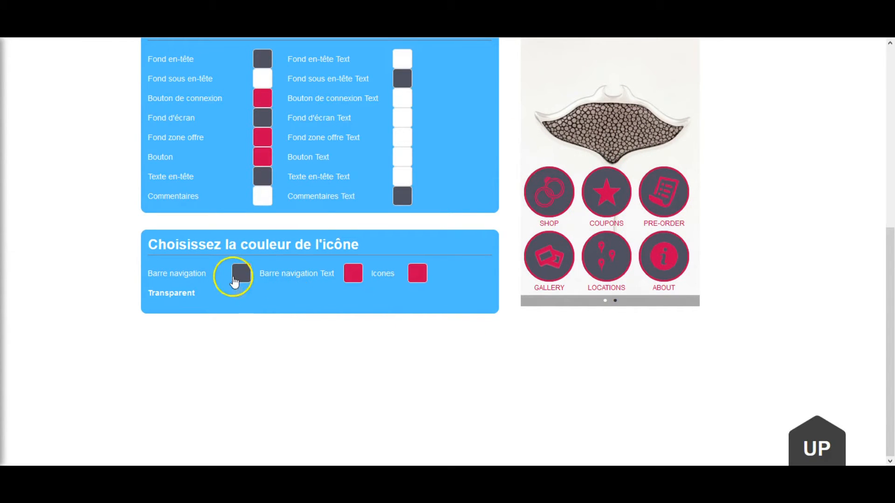
{"action": "left_click", "coordinate": [235, 278]}
{"action": "left_click", "coordinate": [294, 327]}
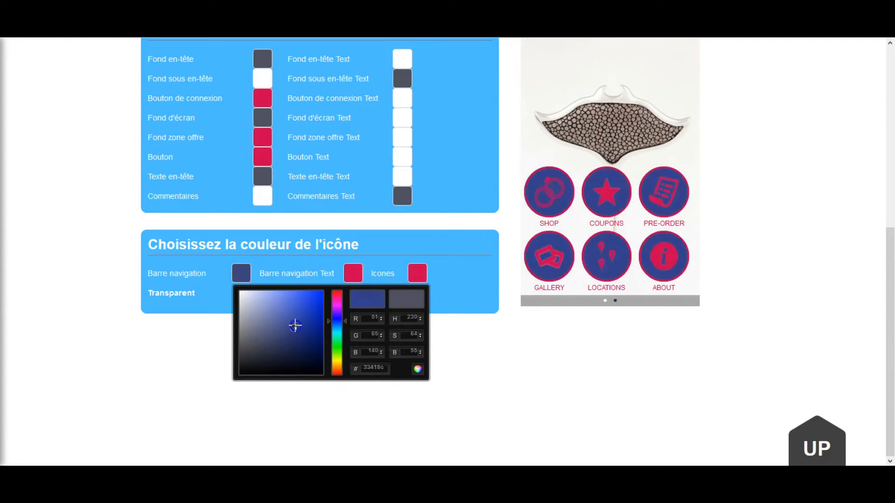
{"action": "mouse_move", "coordinate": [297, 319]}
{"action": "left_mouse_down"}
{"action": "mouse_move", "coordinate": [323, 305]}
{"action": "mouse_move", "coordinate": [242, 292]}
{"action": "mouse_move", "coordinate": [303, 296]}
{"action": "mouse_move", "coordinate": [301, 326]}
{"action": "mouse_move", "coordinate": [297, 309]}
{"action": "mouse_move", "coordinate": [319, 321]}
{"action": "mouse_move", "coordinate": [310, 331]}
{"action": "mouse_move", "coordinate": [272, 331]}
{"action": "mouse_move", "coordinate": [280, 325]}
{"action": "mouse_move", "coordinate": [261, 292]}
{"action": "mouse_move", "coordinate": [269, 294]}
{"action": "mouse_move", "coordinate": [263, 315]}
{"action": "mouse_move", "coordinate": [224, 281]}
{"action": "left_mouse_up"}
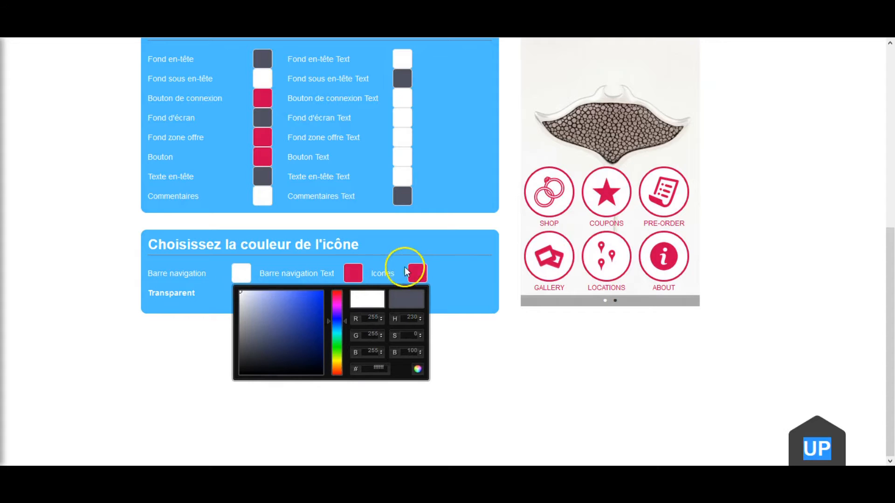
Step: Set the Barre navigation Text colour to the dark brown-grey 47373d
{"action": "left_click", "coordinate": [344, 278]}
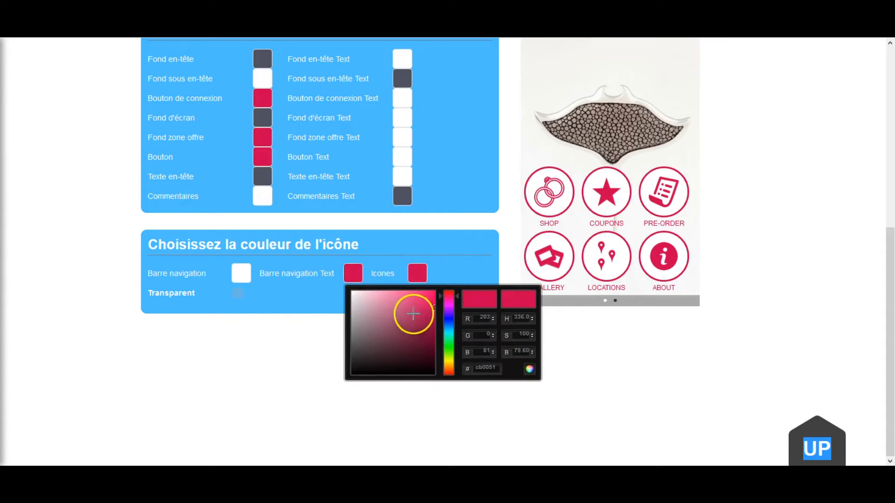
{"action": "mouse_move", "coordinate": [425, 333]}
{"action": "left_mouse_down"}
{"action": "mouse_move", "coordinate": [396, 384]}
{"action": "mouse_move", "coordinate": [428, 294]}
{"action": "mouse_move", "coordinate": [366, 346]}
{"action": "left_mouse_up"}
{"action": "left_click_drag", "start_coordinate": [422, 308], "coordinate": [374, 347]}
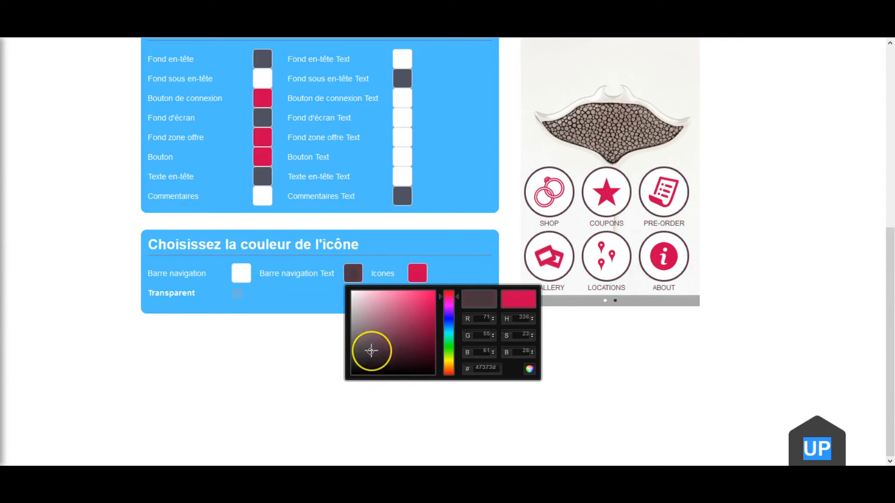
Step: Set the Icones colour to the very dark brown 36282e and close the colour picker
{"action": "left_click", "coordinate": [413, 278]}
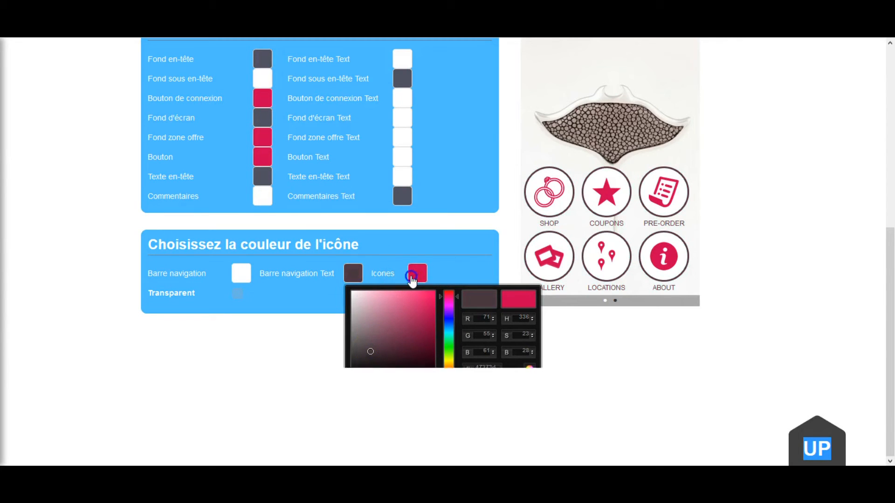
{"action": "left_click_drag", "start_coordinate": [489, 309], "coordinate": [437, 357]}
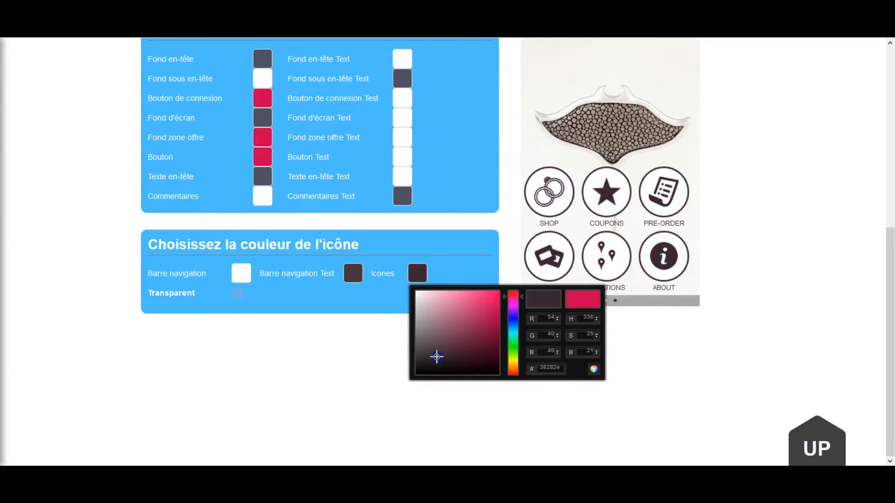
{"action": "left_click", "coordinate": [784, 233]}
{"action": "scroll", "coordinate": [782, 230], "scroll_direction": "up", "scroll_amount": 3}
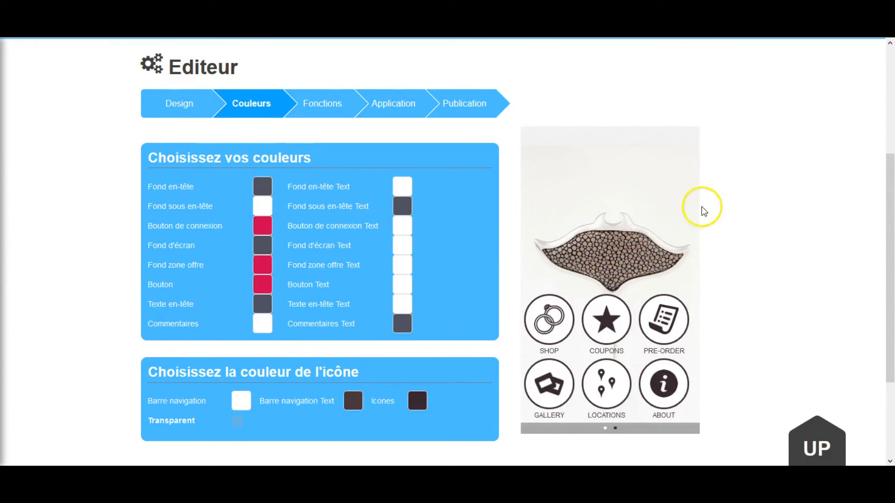
{"action": "mouse_move", "coordinate": [375, 206]}
{"action": "scroll", "coordinate": [393, 260], "scroll_direction": "up", "scroll_amount": 3}
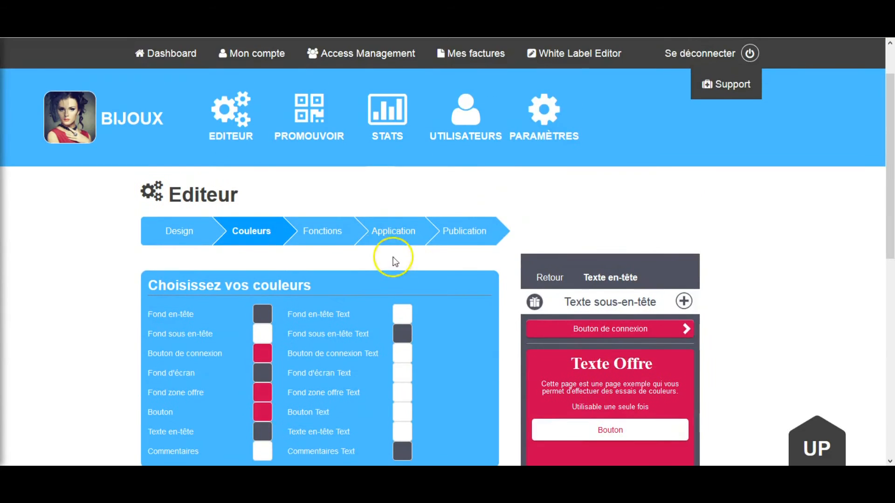
Step: Set the Bouton de connexion colour to near-black and close the colour picker
{"action": "scroll", "coordinate": [694, 254], "scroll_direction": "down", "scroll_amount": 3}
{"action": "scroll", "coordinate": [260, 216], "scroll_direction": "down", "scroll_amount": 1}
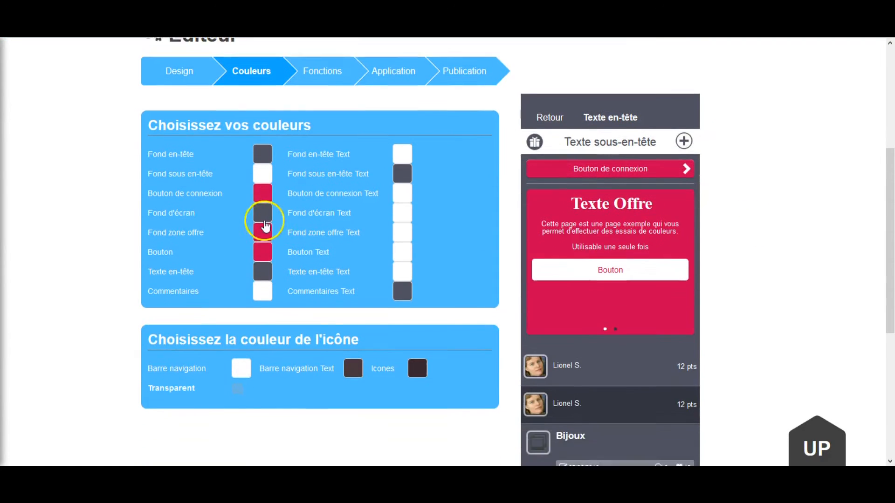
{"action": "left_click", "coordinate": [262, 165]}
{"action": "mouse_move", "coordinate": [313, 211]}
{"action": "left_mouse_down"}
{"action": "mouse_move", "coordinate": [282, 224]}
{"action": "mouse_move", "coordinate": [293, 254]}
{"action": "mouse_move", "coordinate": [286, 260]}
{"action": "mouse_move", "coordinate": [276, 186]}
{"action": "mouse_move", "coordinate": [262, 186]}
{"action": "mouse_move", "coordinate": [297, 261]}
{"action": "left_mouse_up"}
{"action": "left_click", "coordinate": [208, 198]}
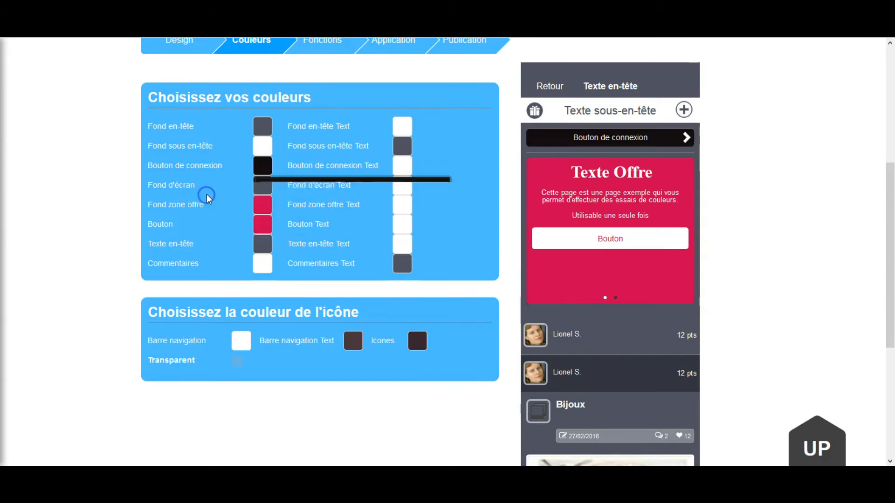
Step: Check the new colours in the sample page previews and open the editor's Fonctions stage
{"action": "scroll", "coordinate": [689, 346], "scroll_direction": "down", "scroll_amount": 3}
{"action": "scroll", "coordinate": [689, 346], "scroll_direction": "up", "scroll_amount": 5}
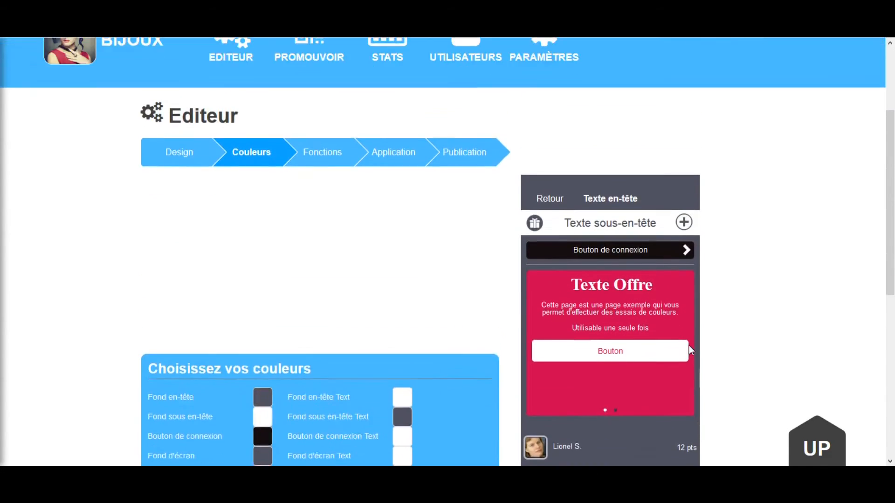
{"action": "scroll", "coordinate": [689, 345], "scroll_direction": "up", "scroll_amount": 2}
{"action": "scroll", "coordinate": [463, 332], "scroll_direction": "down", "scroll_amount": 5}
{"action": "scroll", "coordinate": [463, 331], "scroll_direction": "up", "scroll_amount": 4}
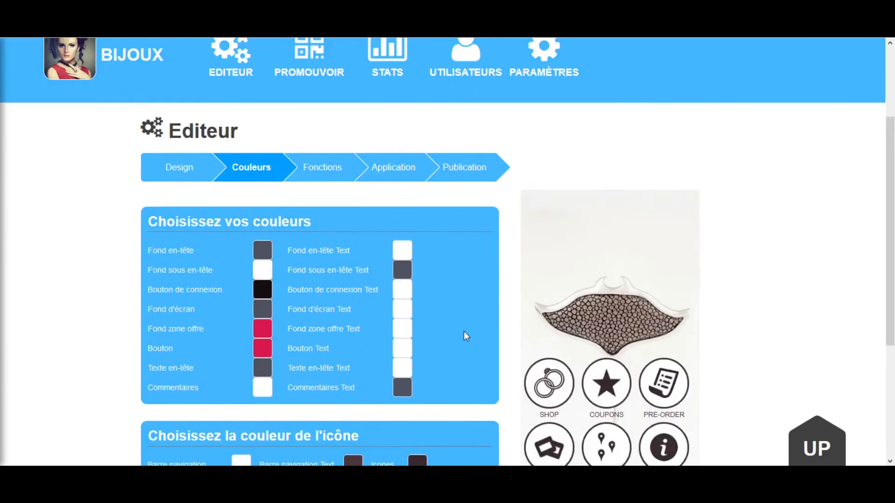
{"action": "scroll", "coordinate": [242, 192], "scroll_direction": "up", "scroll_amount": 2}
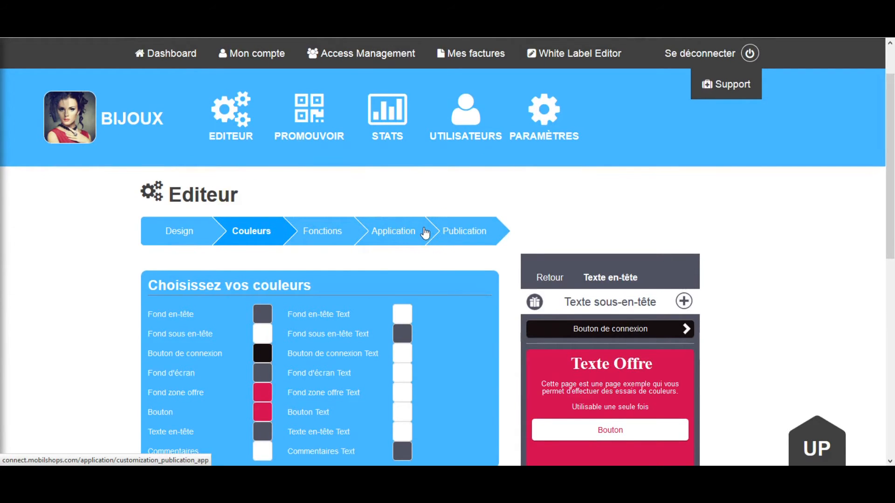
{"action": "scroll", "coordinate": [423, 231], "scroll_direction": "down", "scroll_amount": 3}
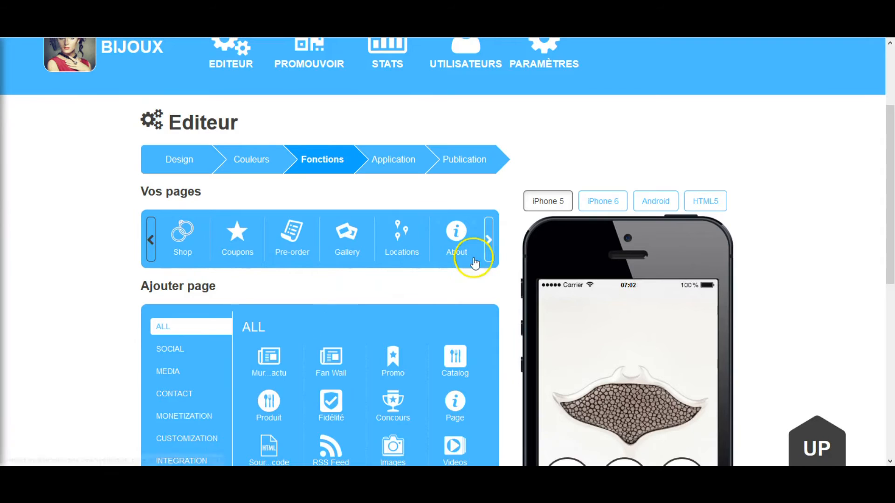
{"action": "scroll", "coordinate": [470, 259], "scroll_direction": "down", "scroll_amount": 2}
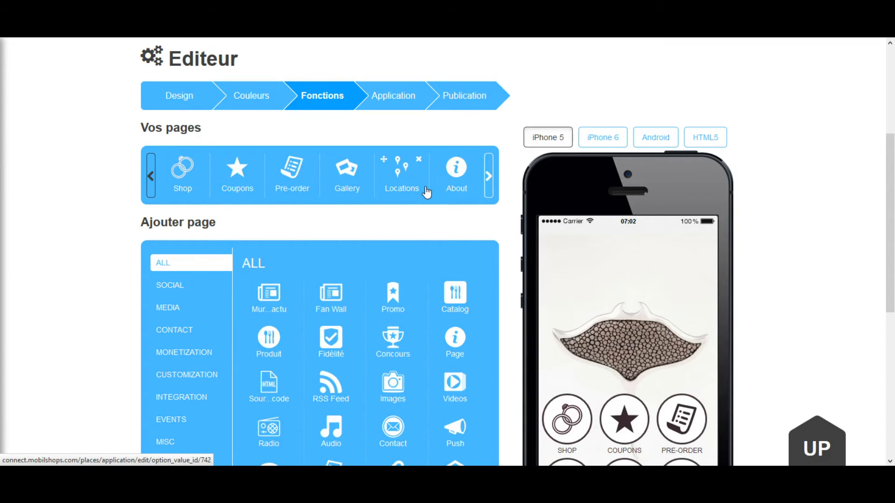
Step: Open the About page's settings and browse Vos pages to its last entry and back
{"action": "left_click", "coordinate": [458, 184]}
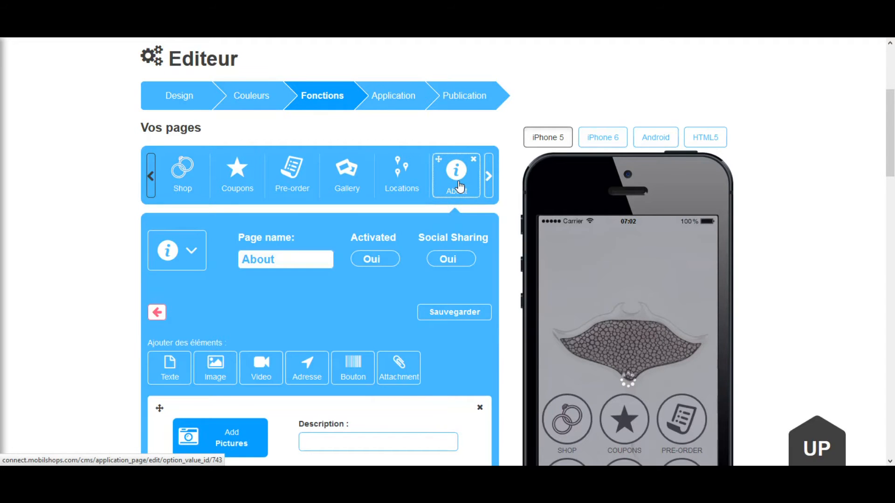
{"action": "left_click", "coordinate": [489, 176]}
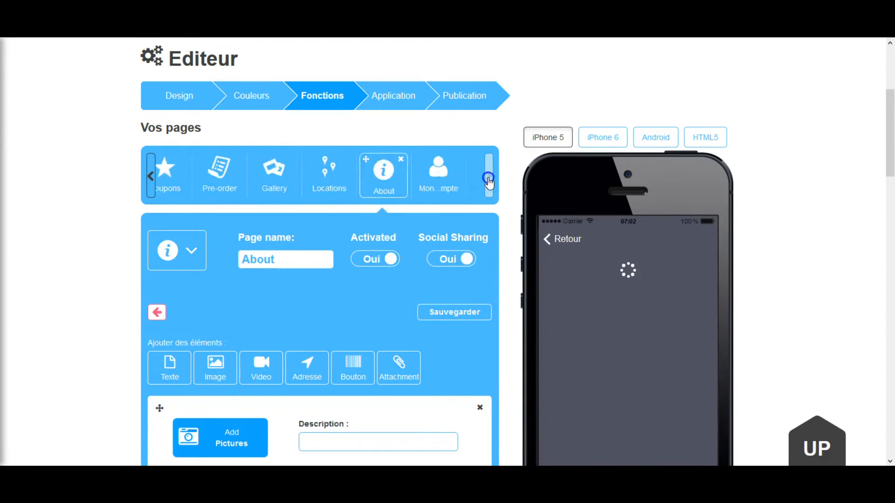
{"action": "left_click", "coordinate": [162, 176]}
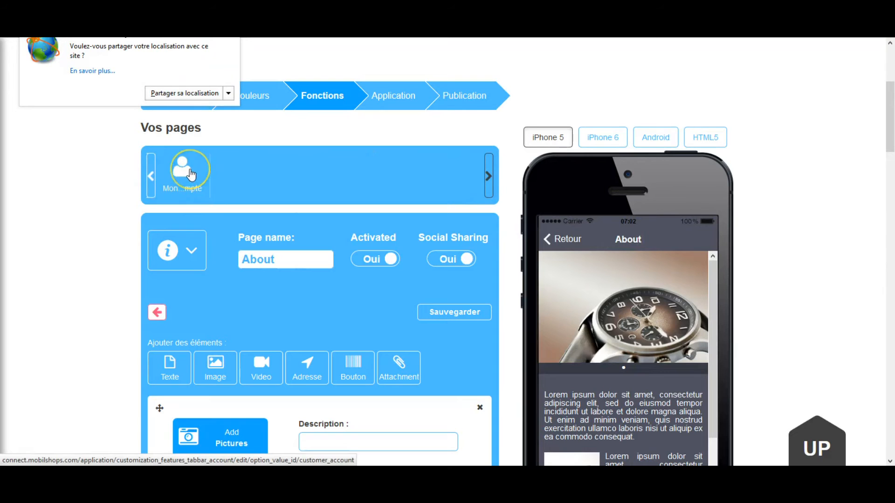
{"action": "left_click", "coordinate": [150, 176]}
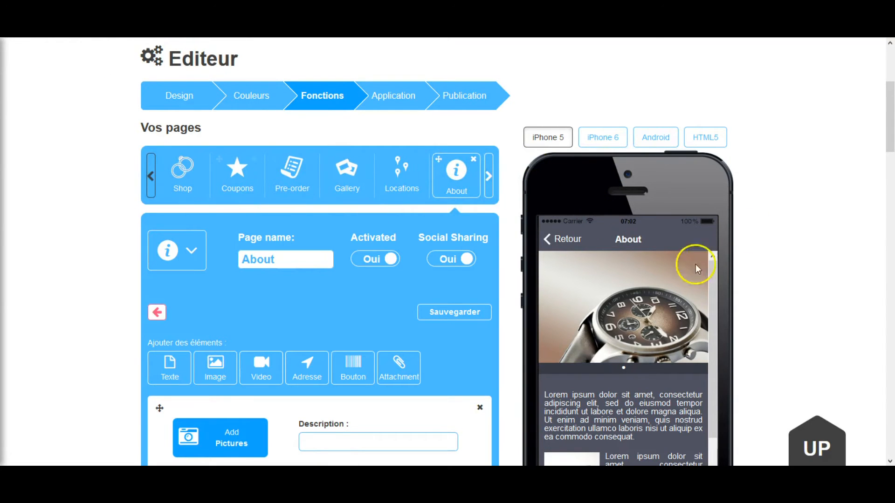
Step: Review the About page's preview and content elements, and rename the page to Info
{"action": "scroll", "coordinate": [691, 261], "scroll_direction": "down", "scroll_amount": 4}
{"action": "scroll", "coordinate": [790, 280], "scroll_direction": "down", "scroll_amount": 5}
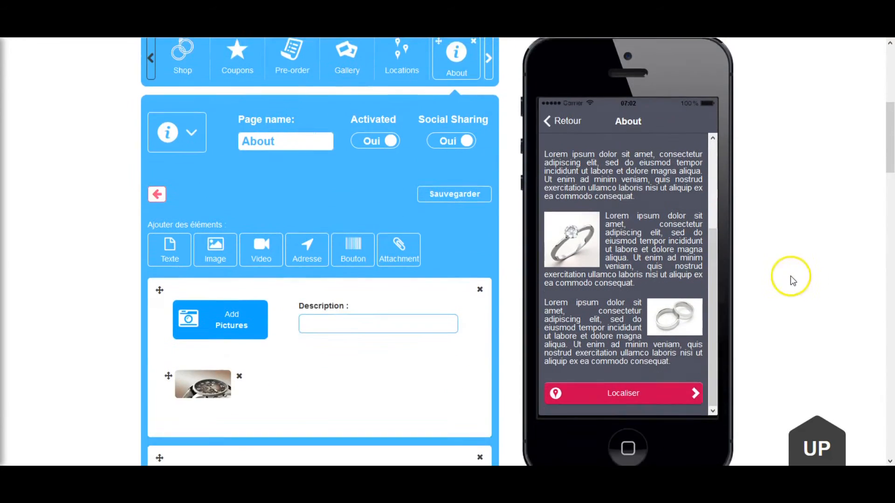
{"action": "scroll", "coordinate": [634, 293], "scroll_direction": "up", "scroll_amount": 1}
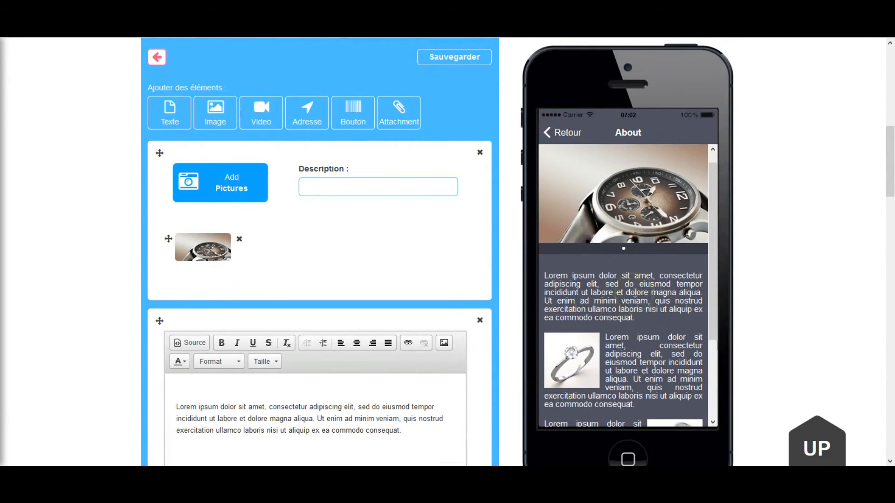
{"action": "scroll", "coordinate": [360, 413], "scroll_direction": "down", "scroll_amount": 3}
{"action": "scroll", "coordinate": [638, 322], "scroll_direction": "up", "scroll_amount": 3}
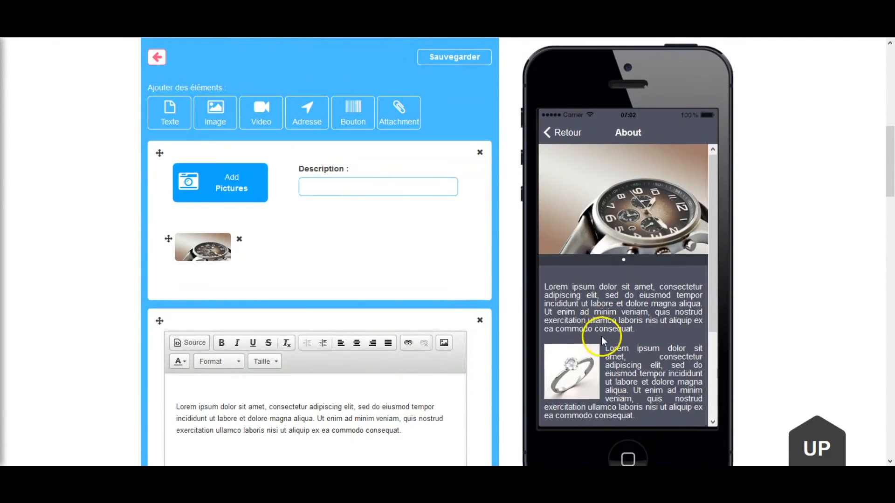
{"action": "scroll", "coordinate": [355, 264], "scroll_direction": "up", "scroll_amount": 3}
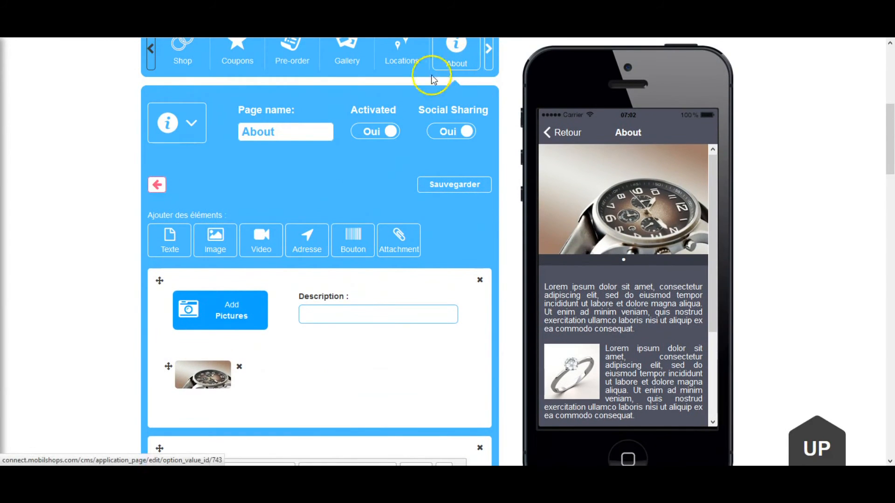
{"action": "left_click_drag", "start_coordinate": [284, 131], "coordinate": [243, 130]}
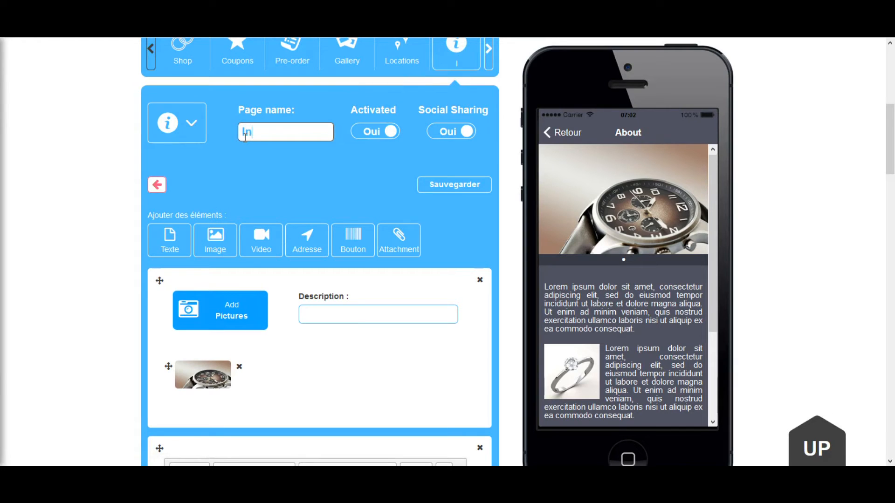
{"action": "left_click", "coordinate": [323, 186]}
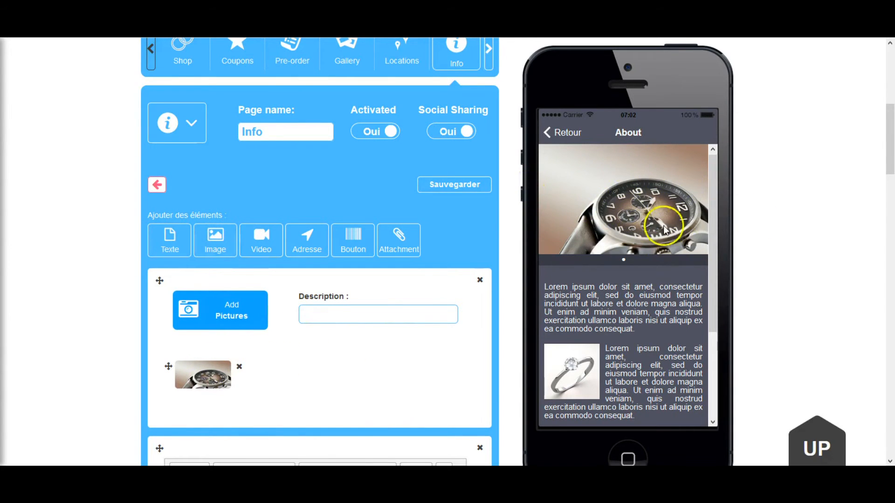
Step: Examine the Info page's picture, text and address elements, including the location coordinates and display options
{"action": "scroll", "coordinate": [285, 289], "scroll_direction": "down", "scroll_amount": 4}
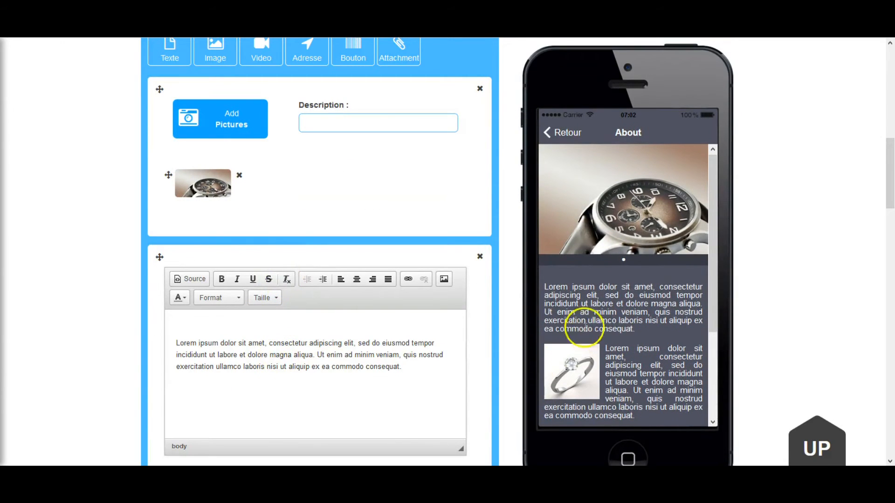
{"action": "scroll", "coordinate": [367, 365], "scroll_direction": "down", "scroll_amount": 5}
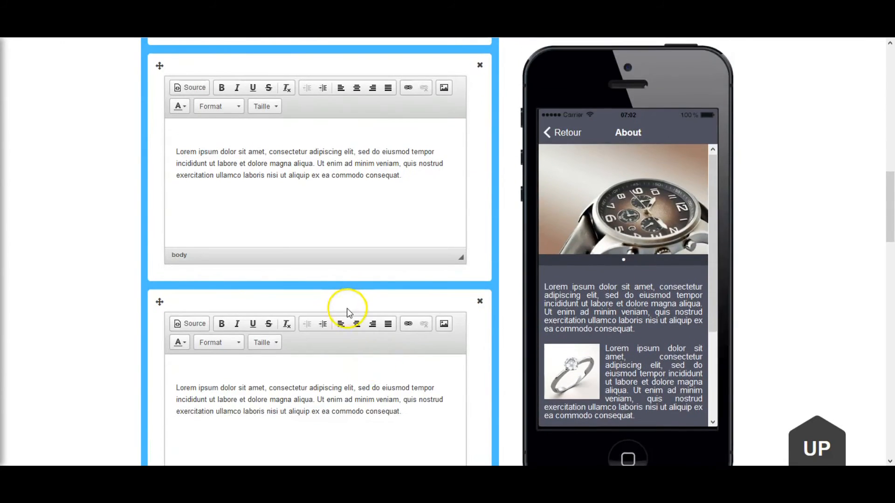
{"action": "scroll", "coordinate": [347, 308], "scroll_direction": "down", "scroll_amount": 8}
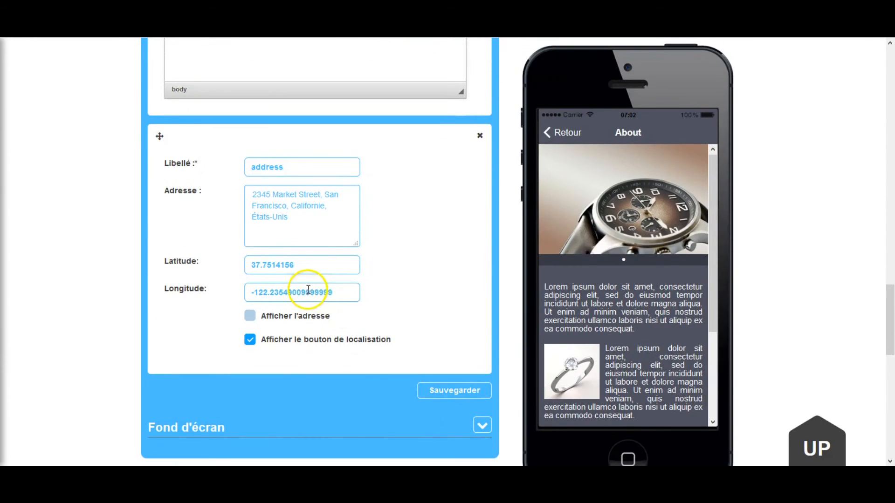
{"action": "scroll", "coordinate": [302, 237], "scroll_direction": "down", "scroll_amount": 2}
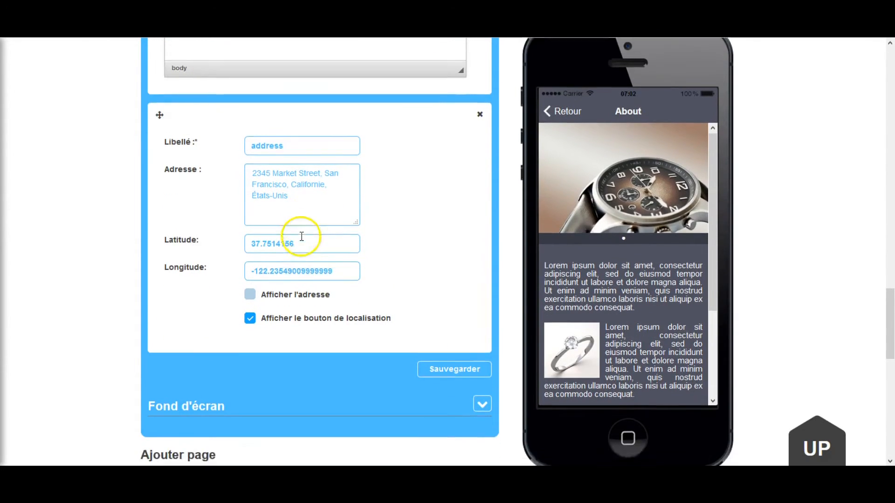
{"action": "scroll", "coordinate": [301, 235], "scroll_direction": "up", "scroll_amount": 8}
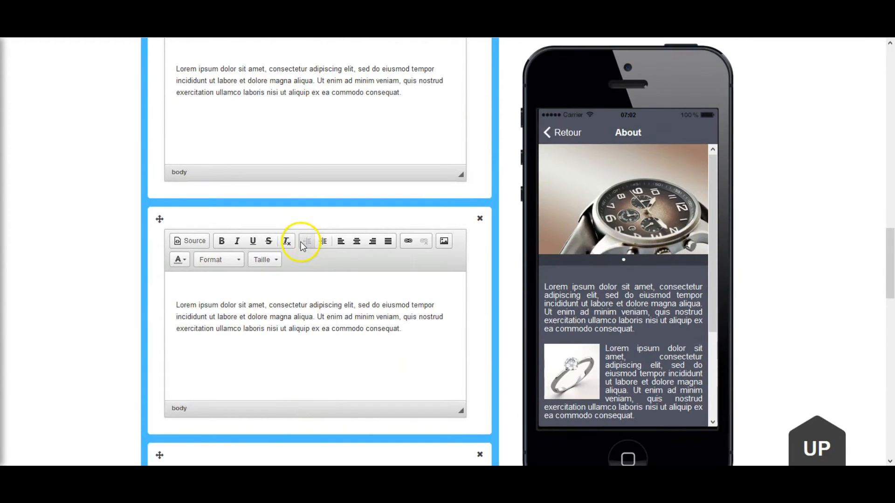
{"action": "scroll", "coordinate": [303, 254], "scroll_direction": "up", "scroll_amount": 1}
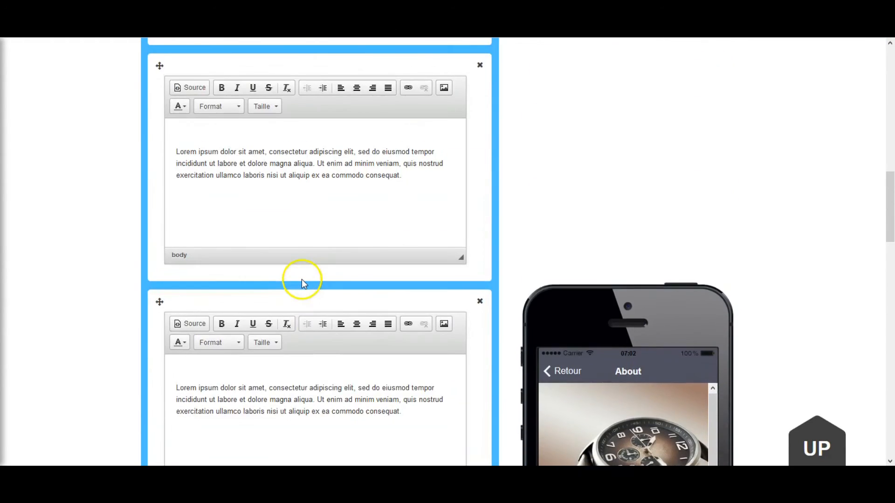
{"action": "scroll", "coordinate": [301, 278], "scroll_direction": "up", "scroll_amount": 4}
{"action": "scroll", "coordinate": [368, 161], "scroll_direction": "up", "scroll_amount": 2}
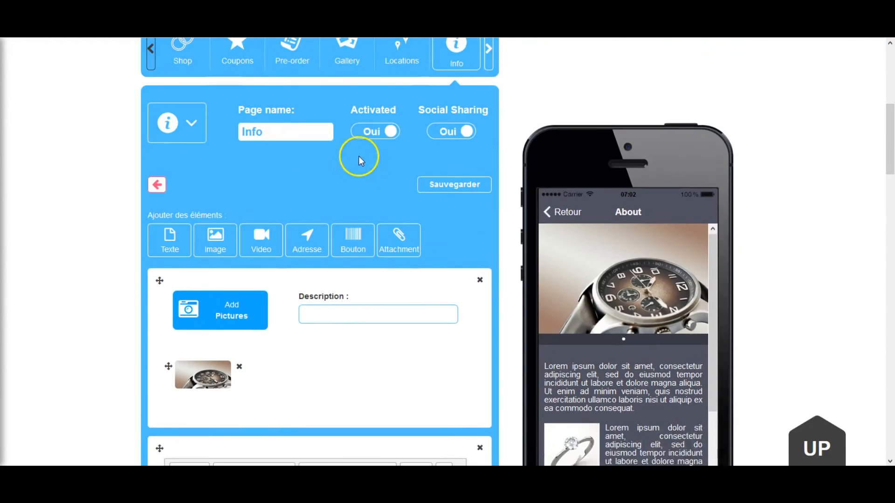
Step: Open the Locations page's settings and allow the site to use the device location
{"action": "scroll", "coordinate": [350, 157], "scroll_direction": "up", "scroll_amount": 1}
{"action": "left_click", "coordinate": [395, 124]}
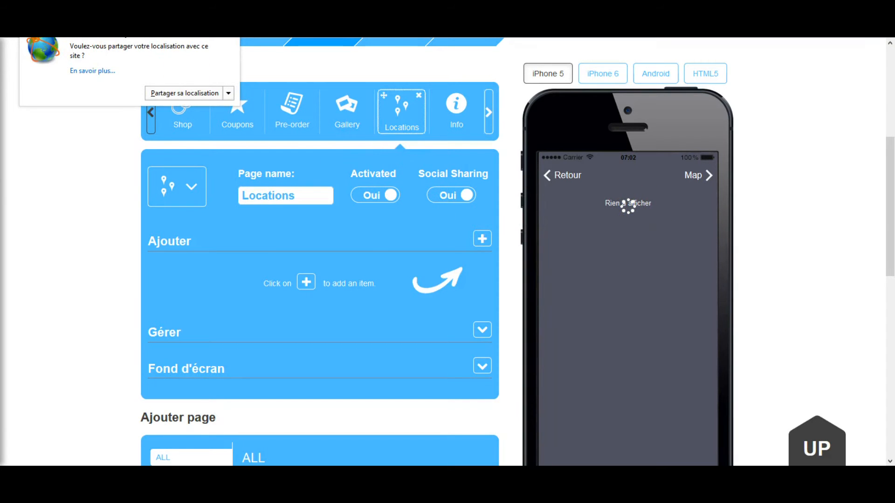
{"action": "left_click", "coordinate": [184, 93]}
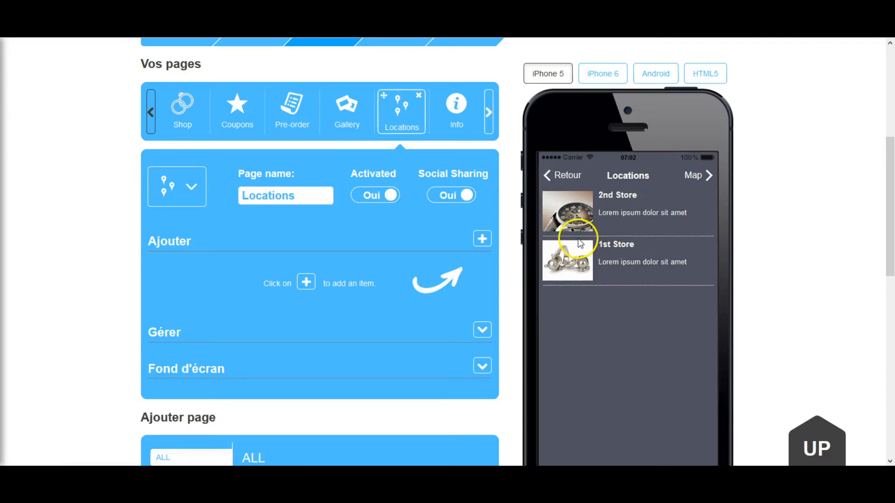
Step: Open the 2nd Store entry in the phone preview and examine its address, description, picture and contact buttons
{"action": "left_click", "coordinate": [602, 214]}
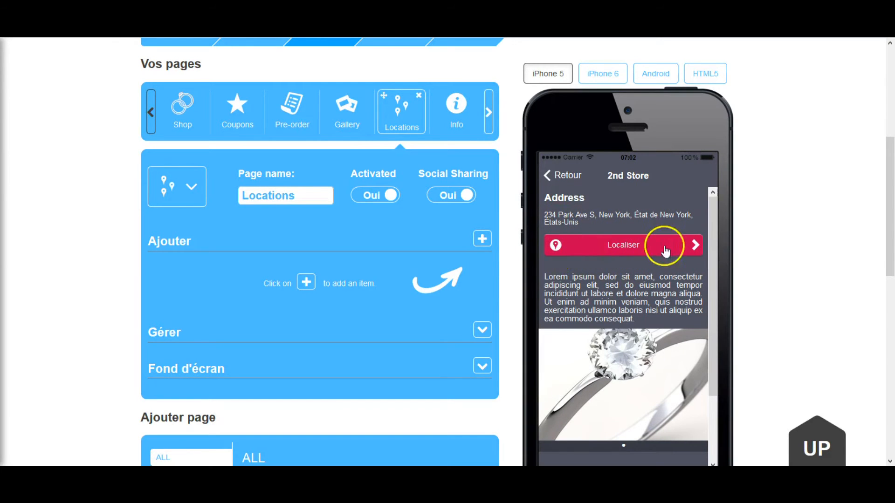
{"action": "scroll", "coordinate": [611, 325], "scroll_direction": "down", "scroll_amount": 2}
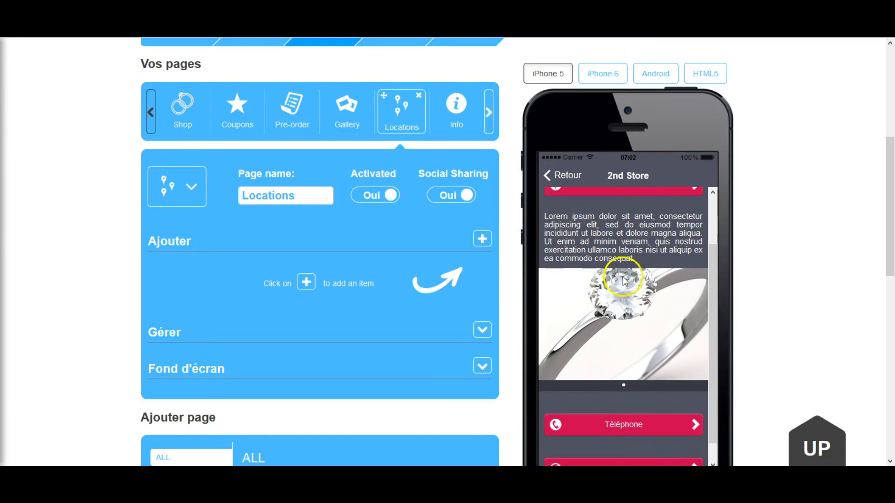
{"action": "scroll", "coordinate": [664, 353], "scroll_direction": "down", "scroll_amount": 2}
{"action": "scroll", "coordinate": [664, 272], "scroll_direction": "up", "scroll_amount": 4}
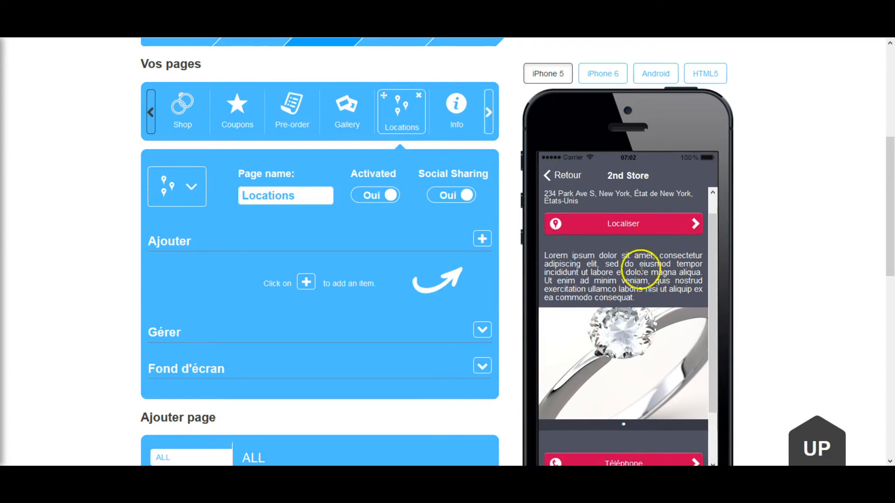
Step: Start adding an item to the Locations page and review its image, title, subtitle, section and address fields
{"action": "scroll", "coordinate": [295, 334], "scroll_direction": "down", "scroll_amount": 3}
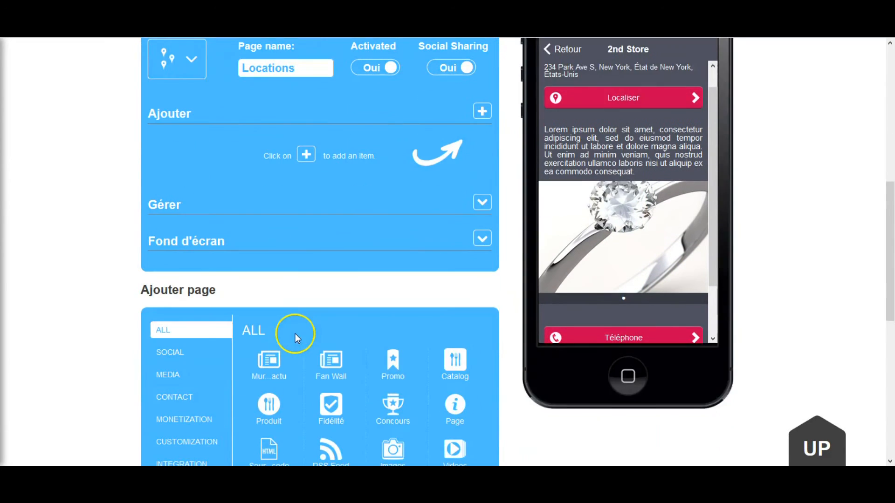
{"action": "scroll", "coordinate": [498, 288], "scroll_direction": "up", "scroll_amount": 1}
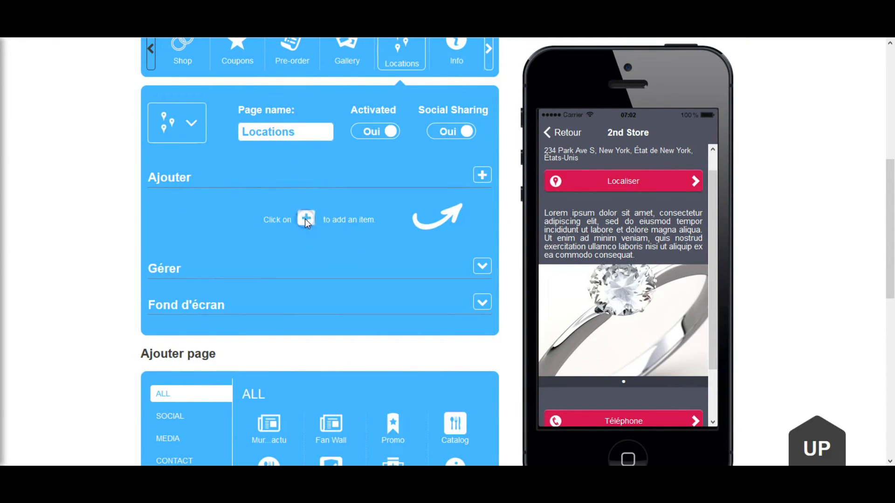
{"action": "left_click", "coordinate": [496, 163]}
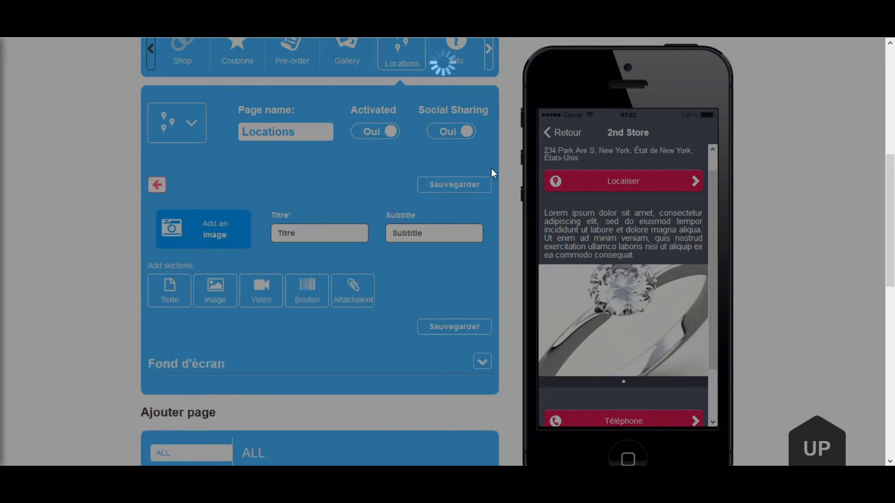
{"action": "scroll", "coordinate": [410, 208], "scroll_direction": "up", "scroll_amount": 3}
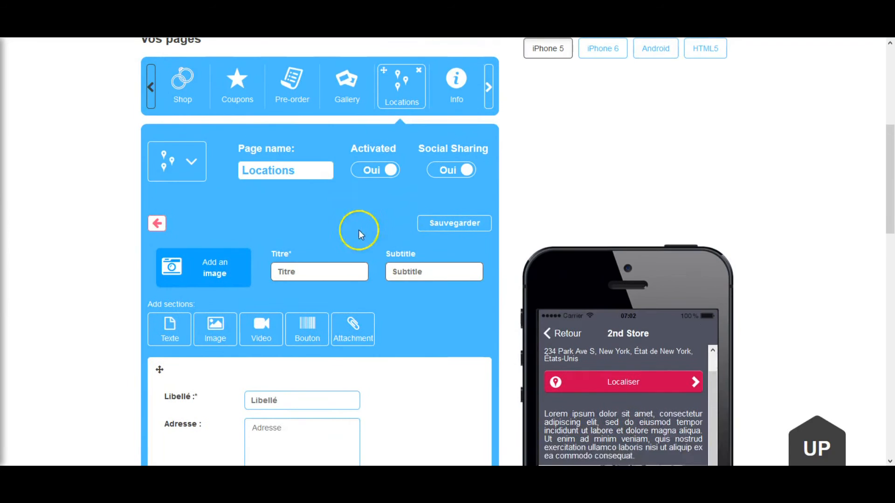
{"action": "scroll", "coordinate": [306, 329], "scroll_direction": "down", "scroll_amount": 5}
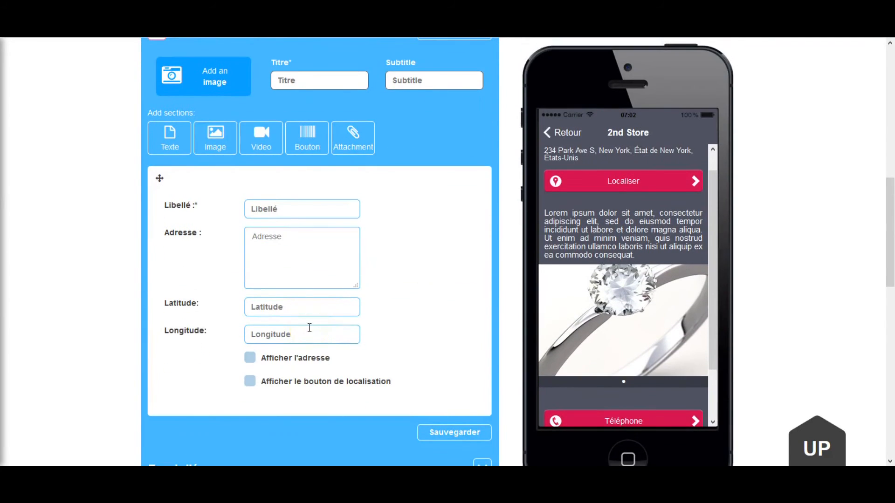
{"action": "scroll", "coordinate": [309, 328], "scroll_direction": "down", "scroll_amount": 4}
{"action": "scroll", "coordinate": [309, 331], "scroll_direction": "up", "scroll_amount": 8}
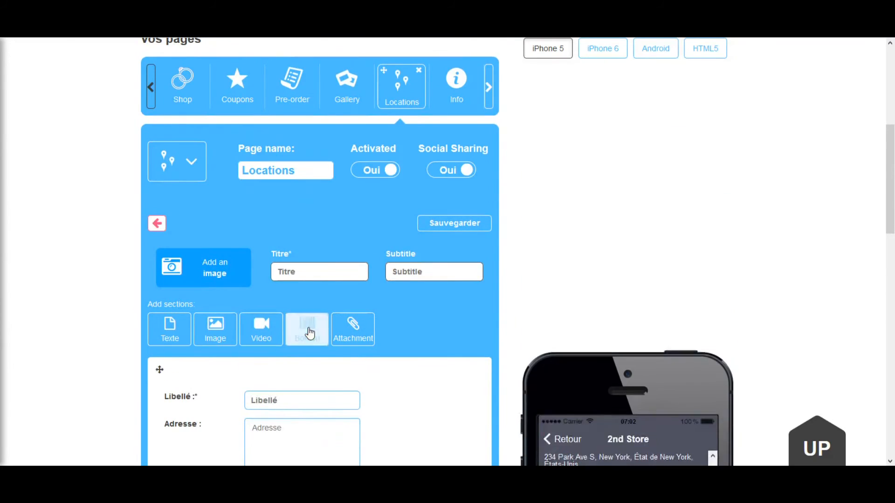
Step: Leave the new item form and delete the 1st Store entry from the Locations page
{"action": "scroll", "coordinate": [205, 303], "scroll_direction": "up", "scroll_amount": 2}
{"action": "left_click", "coordinate": [163, 289]}
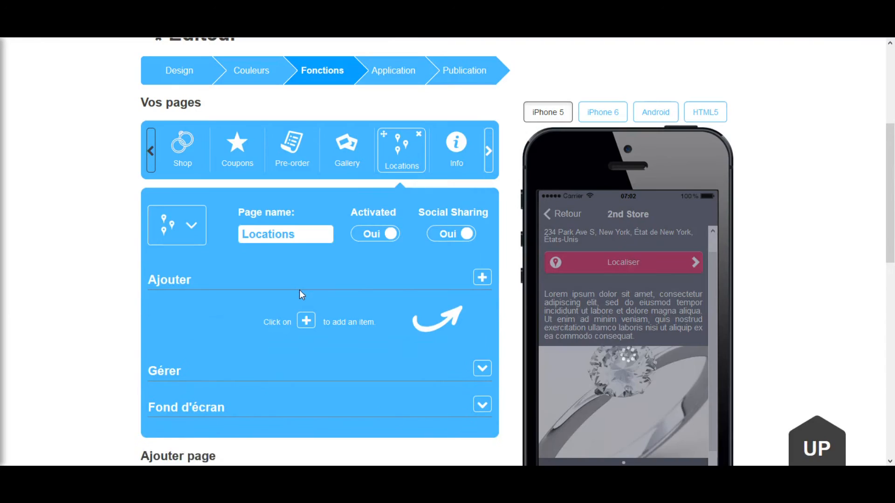
{"action": "scroll", "coordinate": [299, 290], "scroll_direction": "down", "scroll_amount": 3}
{"action": "left_click", "coordinate": [479, 241]}
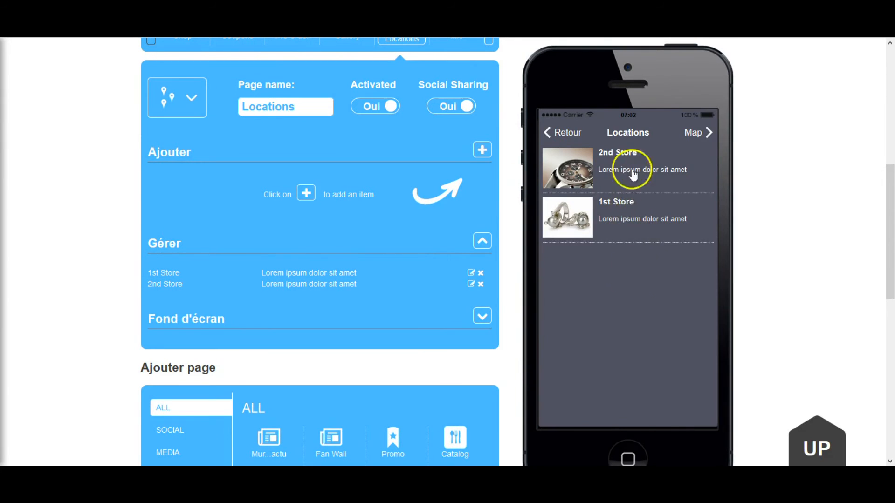
{"action": "left_click", "coordinate": [481, 273]}
{"action": "left_click", "coordinate": [439, 216]}
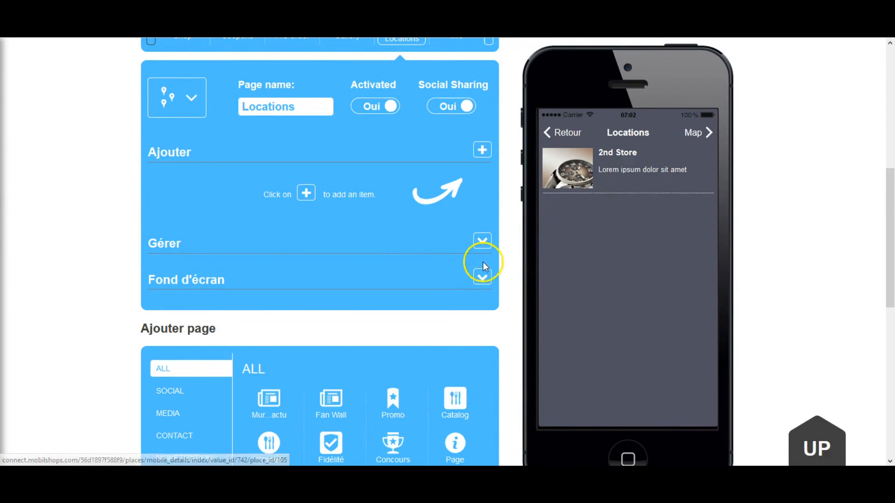
Step: Expand the Locations page's Fond d'écran section, and view the remaining store on the Locations map in the phone preview
{"action": "left_click", "coordinate": [482, 277]}
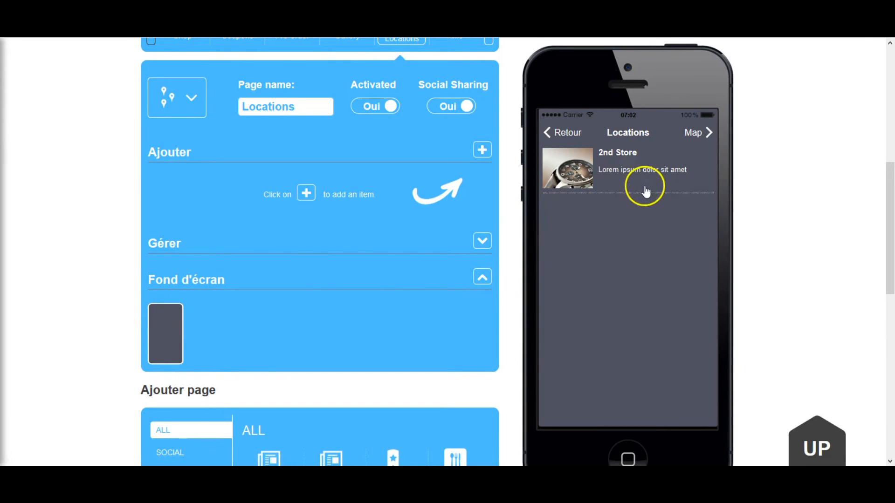
{"action": "left_click", "coordinate": [589, 142]}
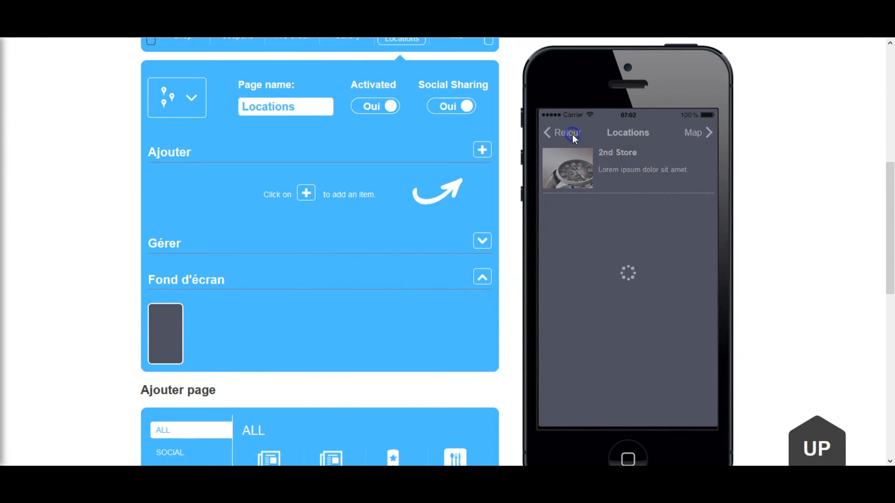
{"action": "left_click", "coordinate": [600, 201]}
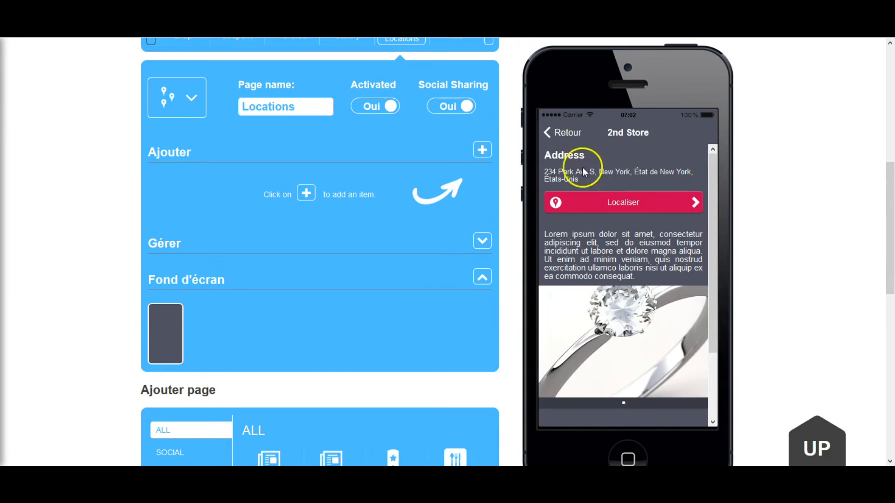
{"action": "left_click", "coordinate": [564, 136]}
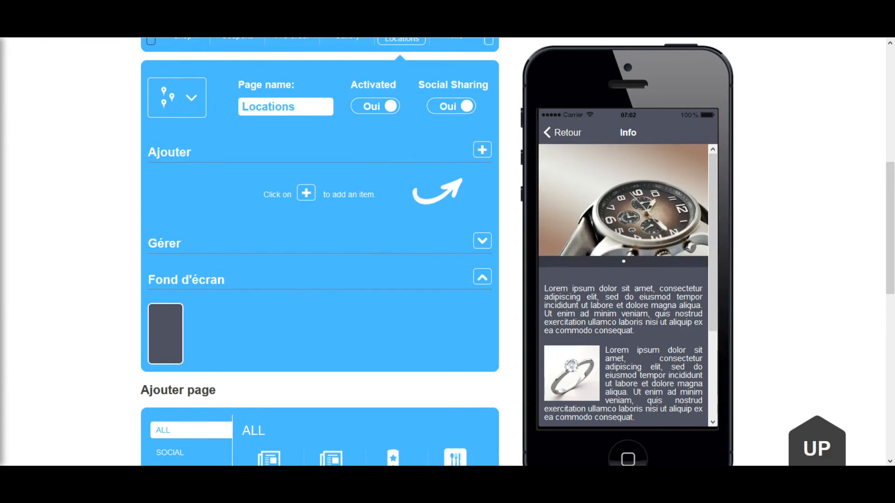
{"action": "left_click", "coordinate": [588, 230]}
{"action": "left_click", "coordinate": [623, 379]}
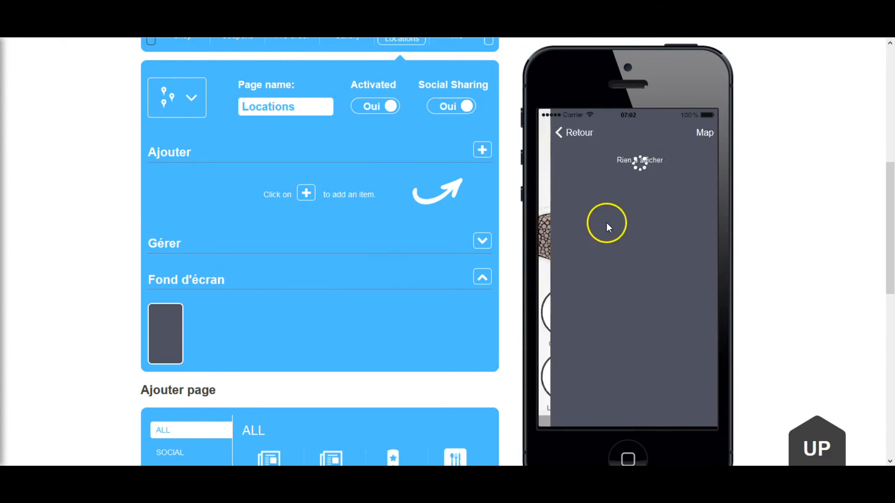
{"action": "left_click", "coordinate": [694, 132]}
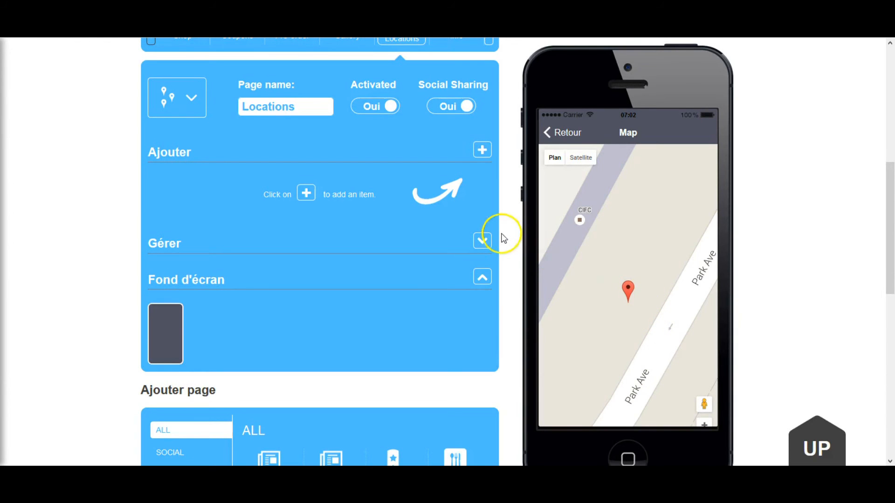
Step: Open the Shop page's settings and then the Coupons page's settings to review their sections and previews
{"action": "scroll", "coordinate": [814, 158], "scroll_direction": "up", "scroll_amount": 1}
{"action": "scroll", "coordinate": [814, 159], "scroll_direction": "up", "scroll_amount": 4}
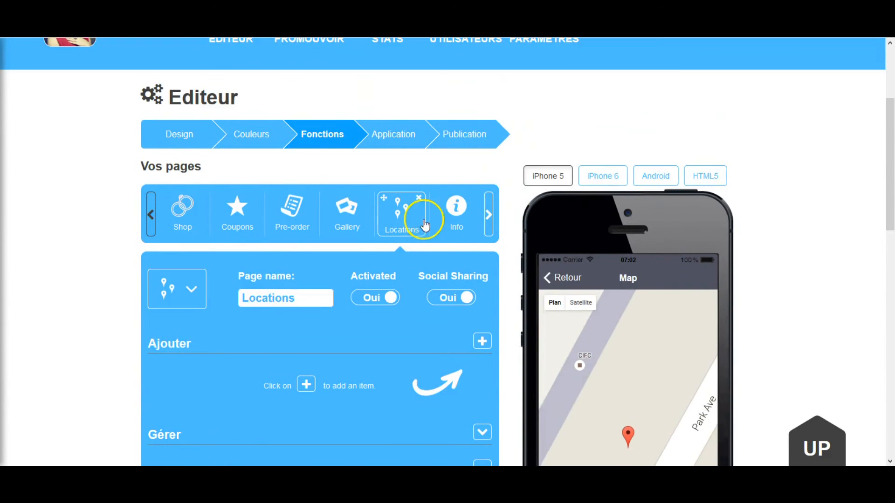
{"action": "left_click", "coordinate": [186, 228]}
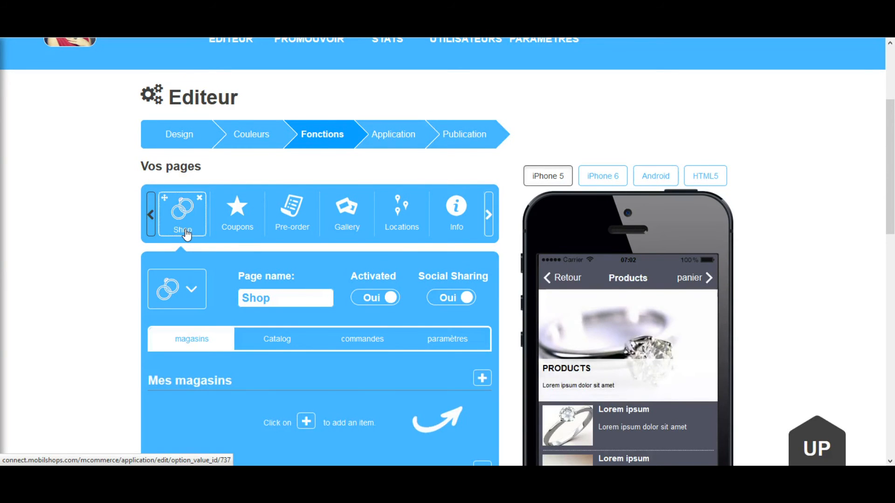
{"action": "scroll", "coordinate": [234, 334], "scroll_direction": "down", "scroll_amount": 3}
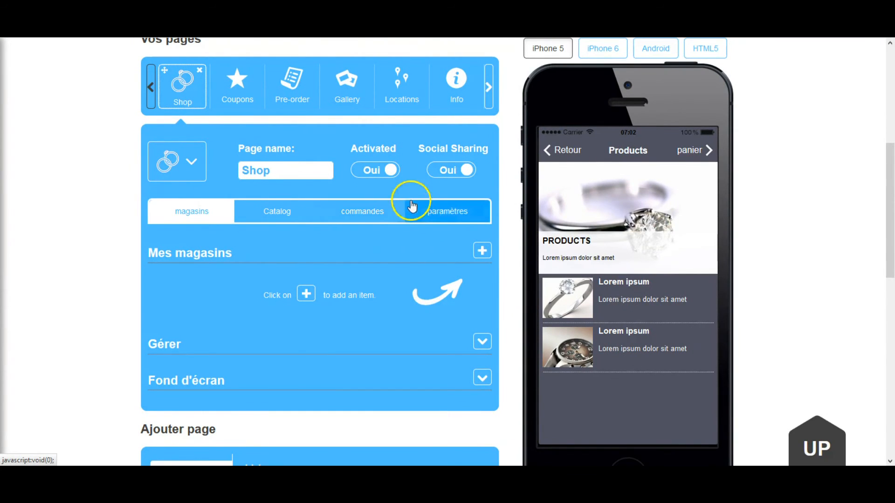
{"action": "left_click", "coordinate": [240, 86]}
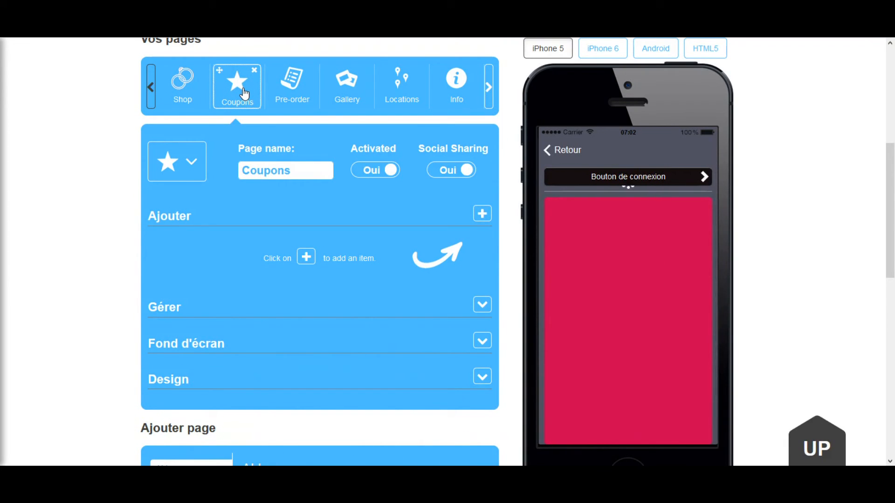
{"action": "left_click", "coordinate": [251, 83]}
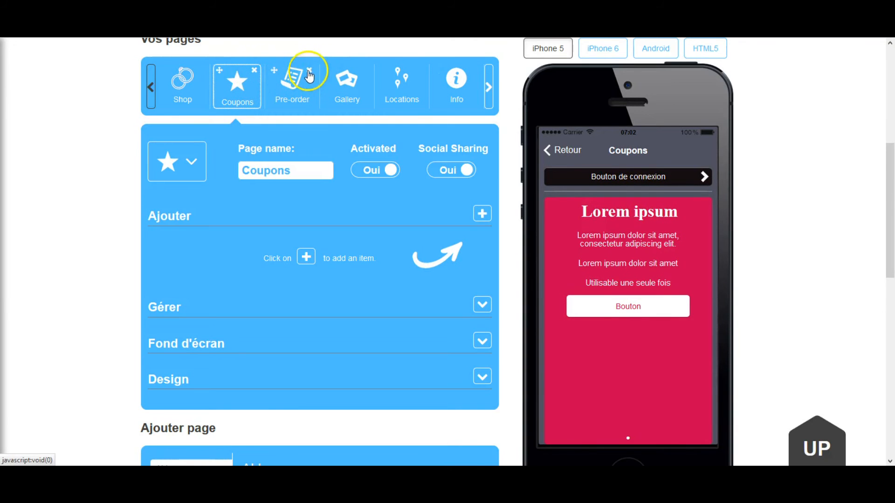
Step: Delete the Pre-order page from the app and return the phone preview to its home screen
{"action": "left_click", "coordinate": [309, 71]}
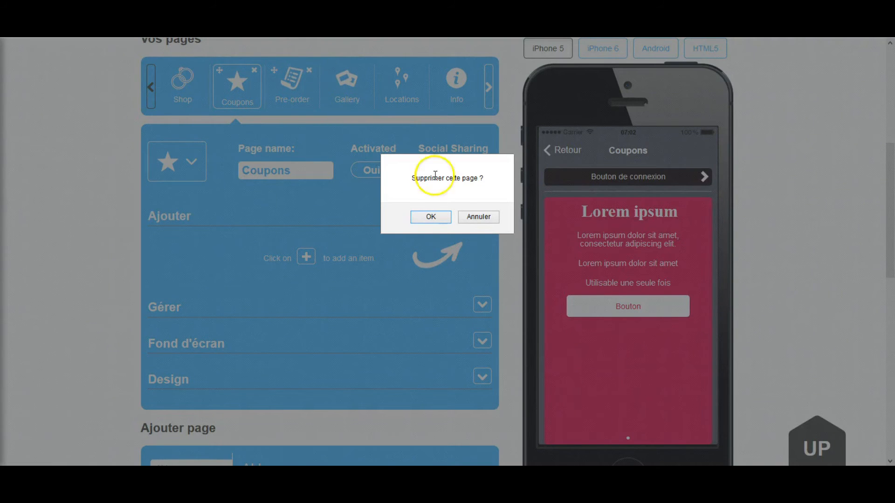
{"action": "left_click", "coordinate": [436, 217]}
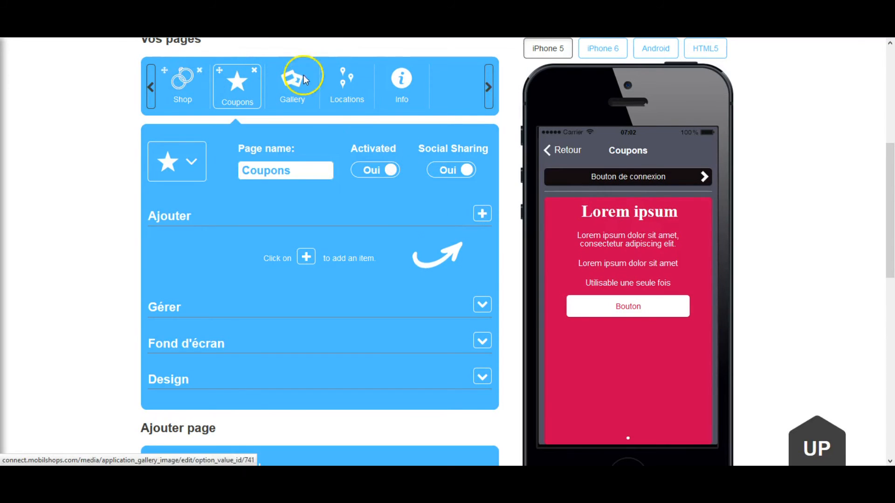
{"action": "left_click", "coordinate": [552, 150]}
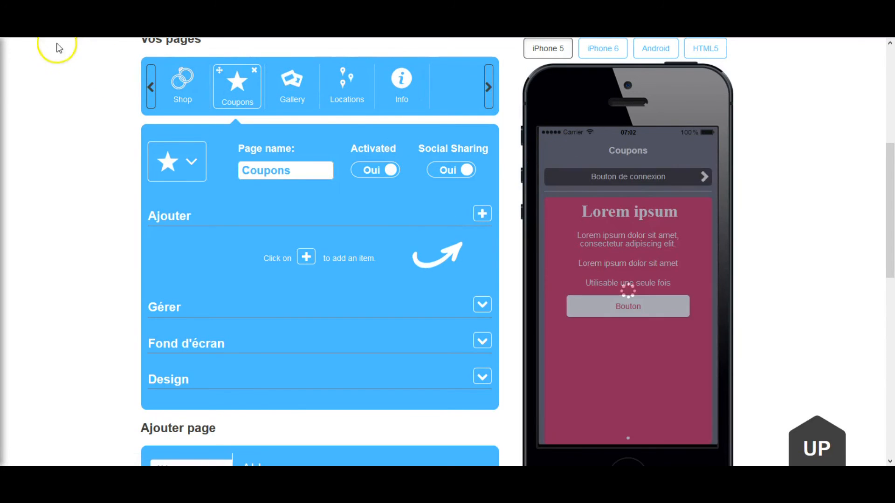
{"action": "scroll", "coordinate": [569, 251], "scroll_direction": "down", "scroll_amount": 3}
{"action": "scroll", "coordinate": [569, 252], "scroll_direction": "up", "scroll_amount": 5}
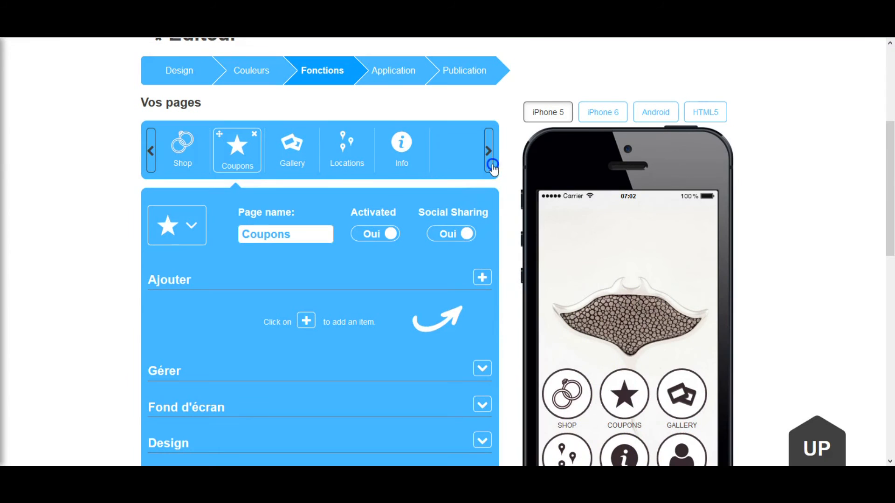
Step: Delete the Info page from the app and check the home screen icons in the phone preview
{"action": "left_click", "coordinate": [150, 145]}
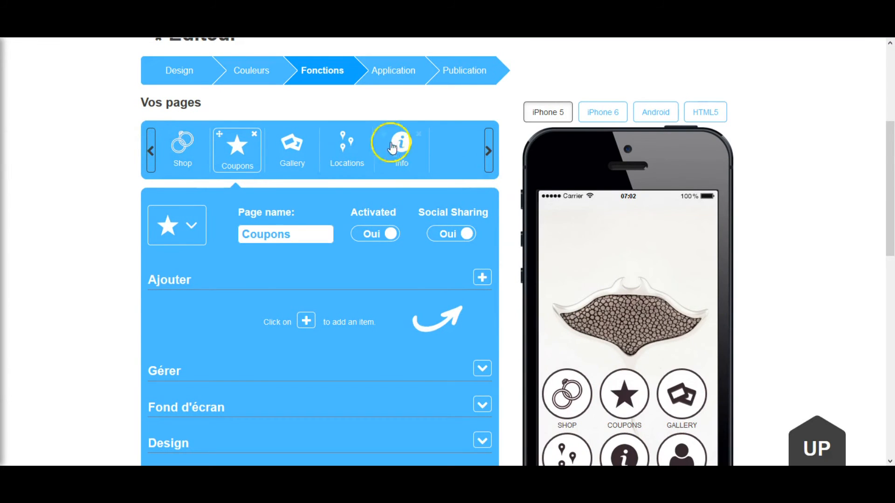
{"action": "left_click", "coordinate": [418, 134]}
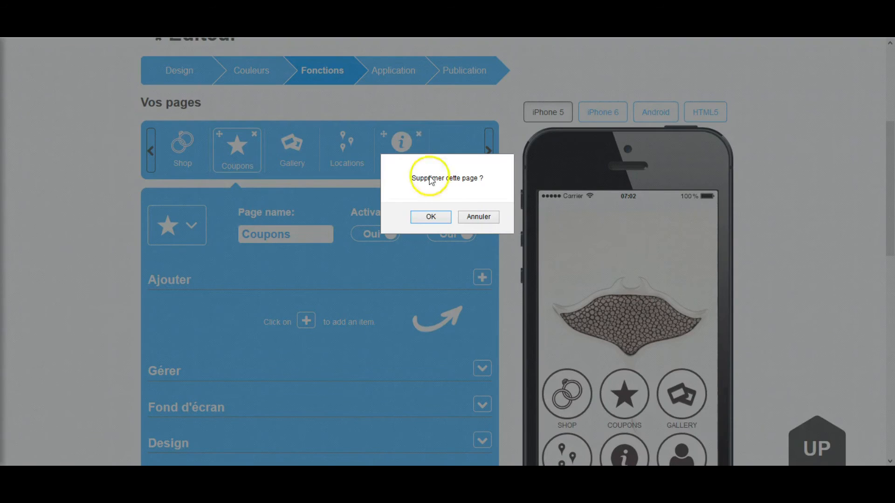
{"action": "left_click", "coordinate": [432, 217]}
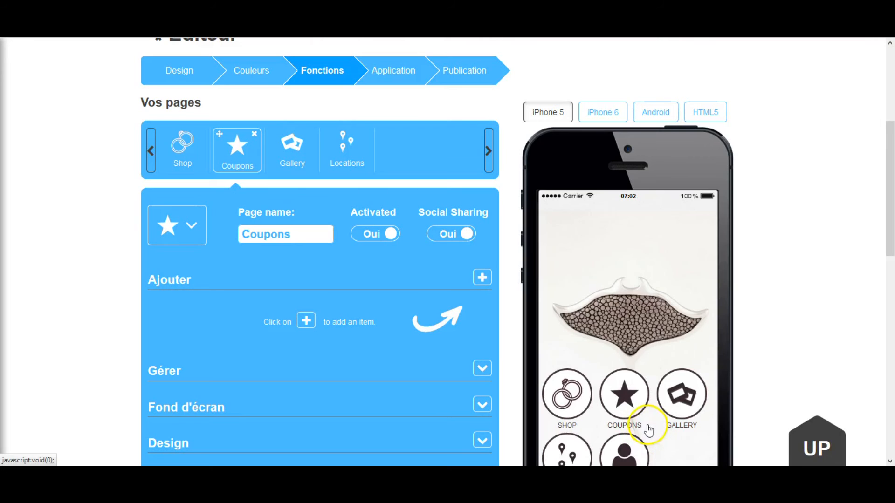
{"action": "scroll", "coordinate": [640, 382], "scroll_direction": "down", "scroll_amount": 3}
{"action": "scroll", "coordinate": [502, 264], "scroll_direction": "up", "scroll_amount": 1}
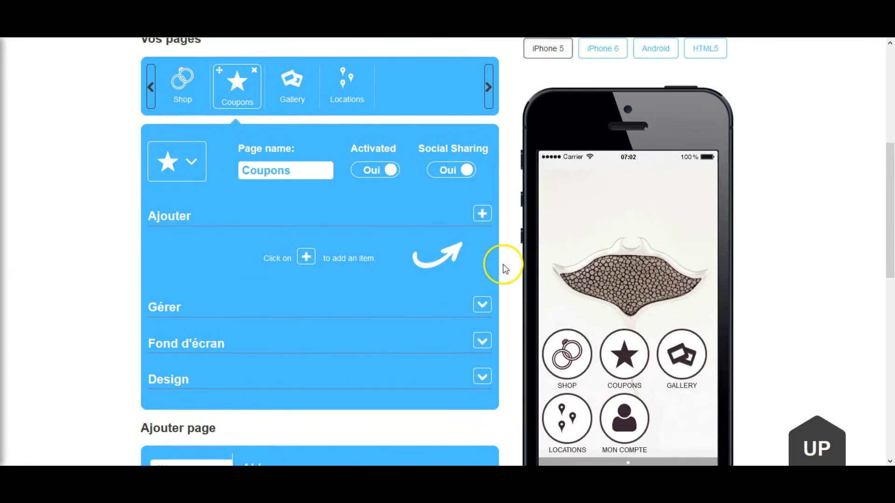
Step: Browse the page types offered under Ajouter page, including the Monetization, Contact and Media categories
{"action": "scroll", "coordinate": [502, 268], "scroll_direction": "down", "scroll_amount": 1}
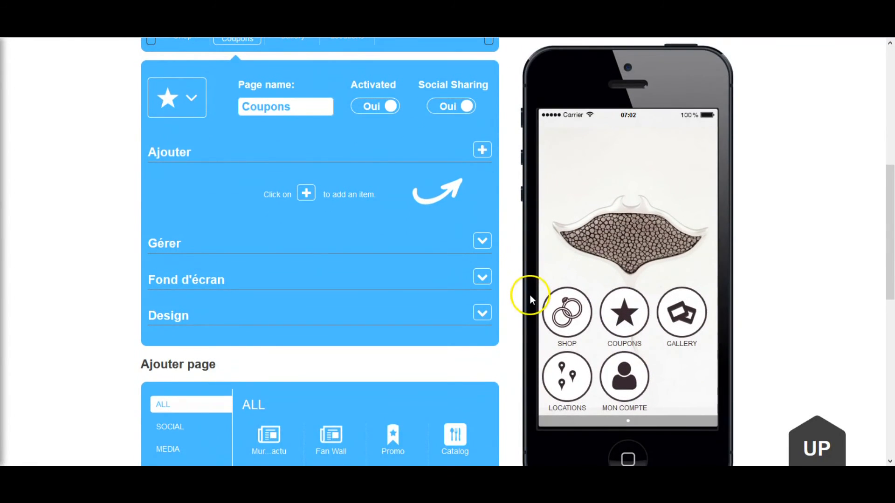
{"action": "scroll", "coordinate": [530, 295], "scroll_direction": "down", "scroll_amount": 6}
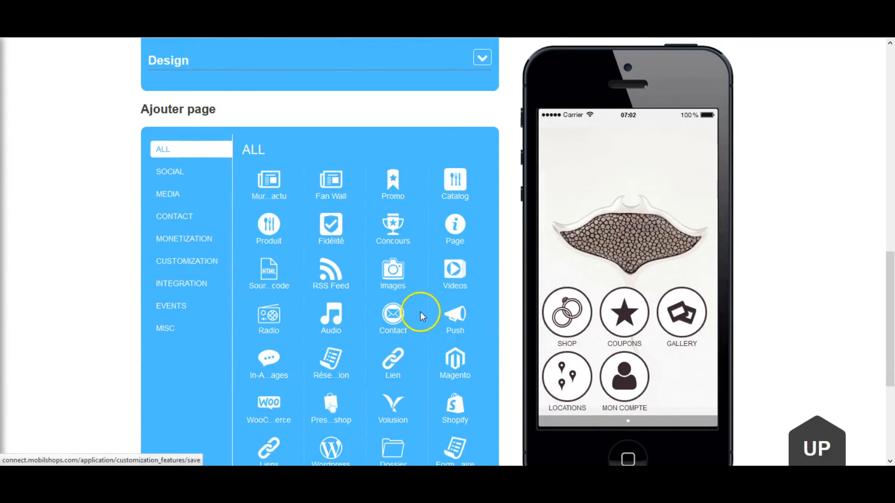
{"action": "scroll", "coordinate": [329, 265], "scroll_direction": "down", "scroll_amount": 1}
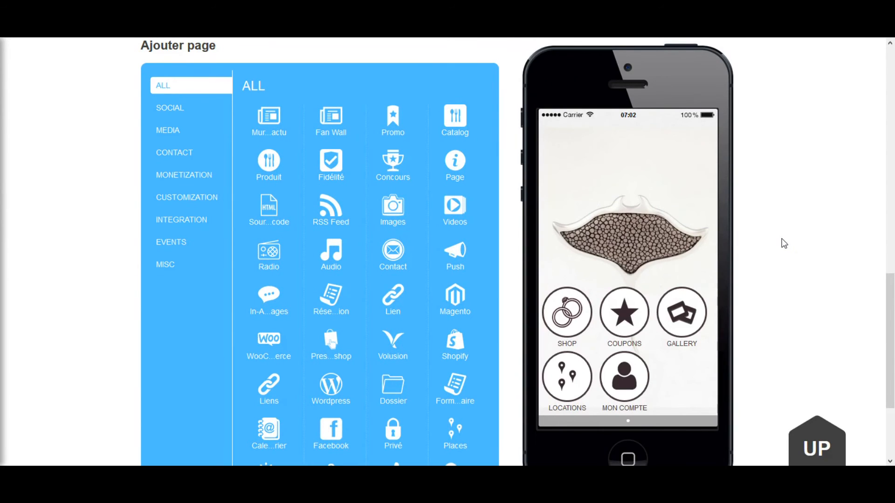
{"action": "left_click", "coordinate": [185, 184]}
{"action": "left_click", "coordinate": [185, 177]}
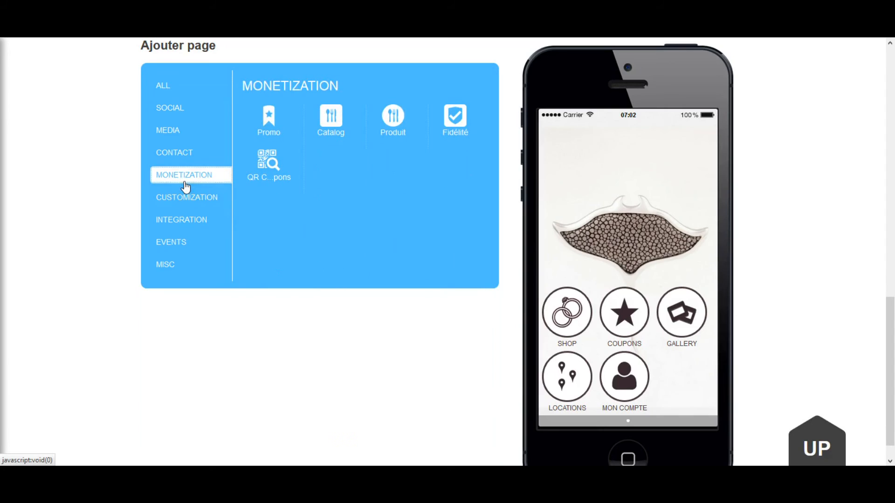
{"action": "left_click", "coordinate": [185, 154]}
{"action": "left_click", "coordinate": [183, 136]}
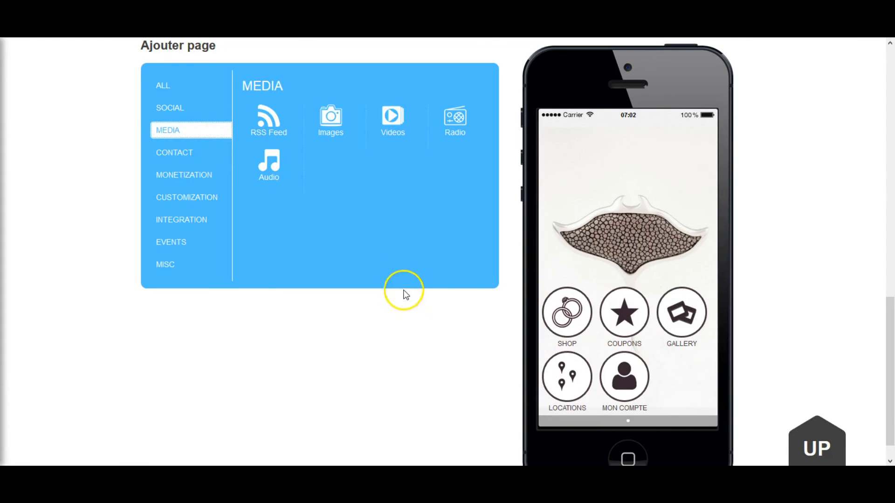
Step: Go to the Application stage and examine the app icon and the startup images for each device size
{"action": "scroll", "coordinate": [404, 282], "scroll_direction": "up", "scroll_amount": 5}
{"action": "scroll", "coordinate": [403, 282], "scroll_direction": "up", "scroll_amount": 8}
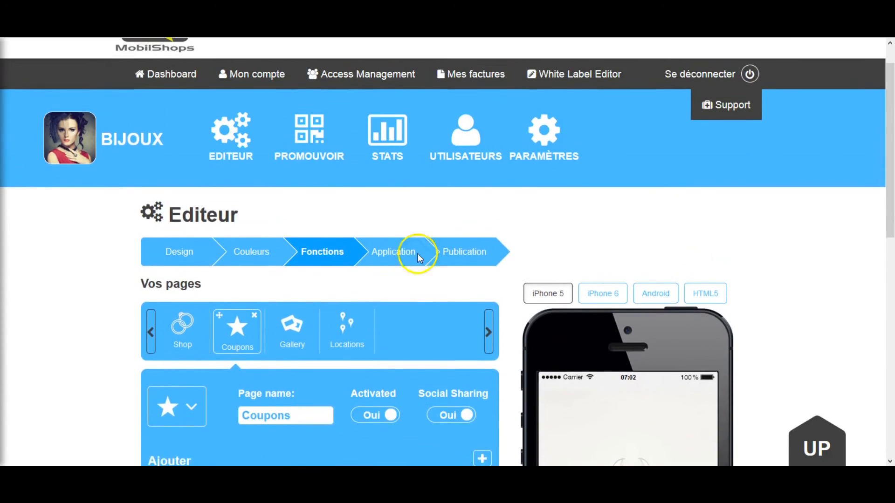
{"action": "left_click", "coordinate": [418, 268]}
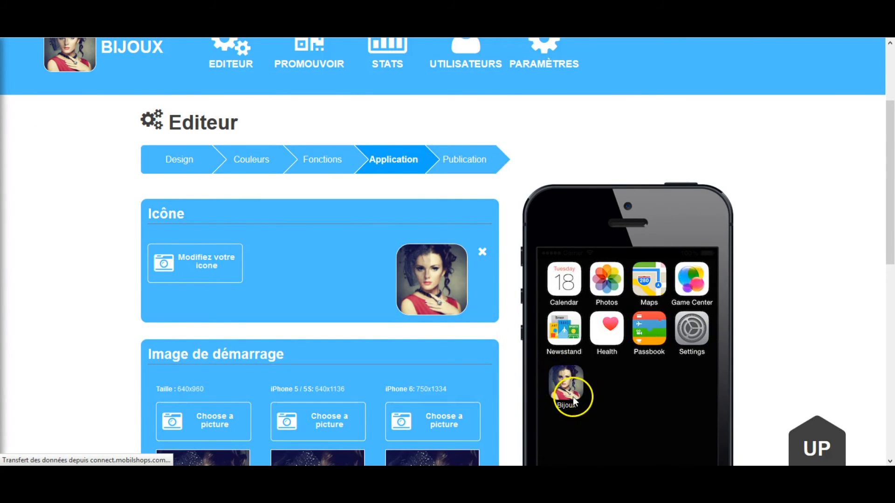
{"action": "scroll", "coordinate": [571, 393], "scroll_direction": "up", "scroll_amount": 2}
{"action": "scroll", "coordinate": [566, 387], "scroll_direction": "down", "scroll_amount": 6}
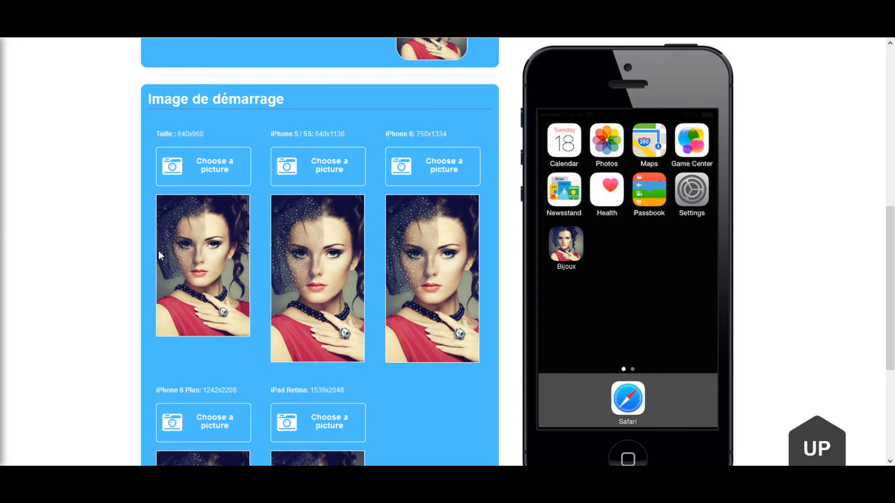
{"action": "scroll", "coordinate": [389, 307], "scroll_direction": "up", "scroll_amount": 1}
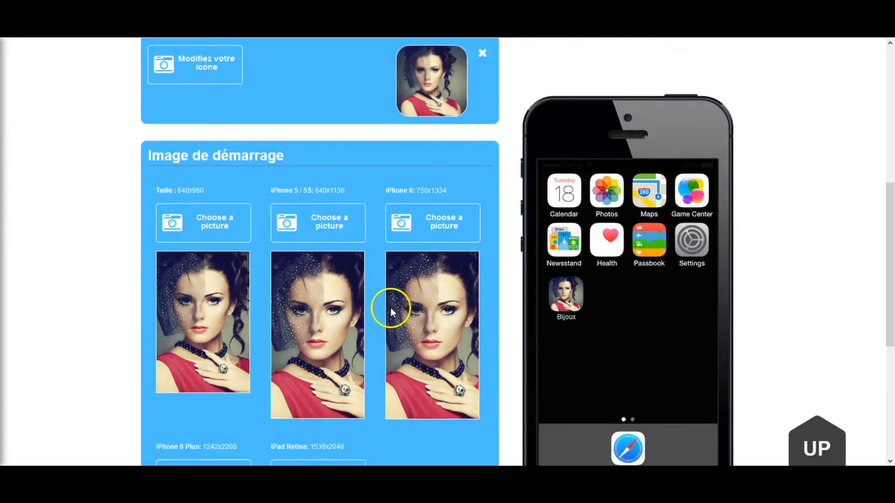
{"action": "scroll", "coordinate": [386, 307], "scroll_direction": "down", "scroll_amount": 5}
{"action": "scroll", "coordinate": [386, 306], "scroll_direction": "up", "scroll_amount": 10}
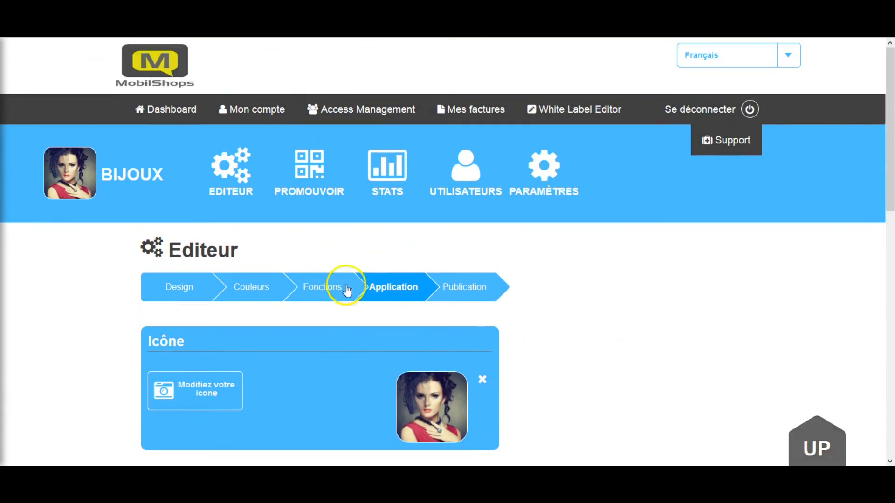
Step: Go to the Publication stage and review the general information fields, including the main and secondary category choices
{"action": "left_click", "coordinate": [457, 284]}
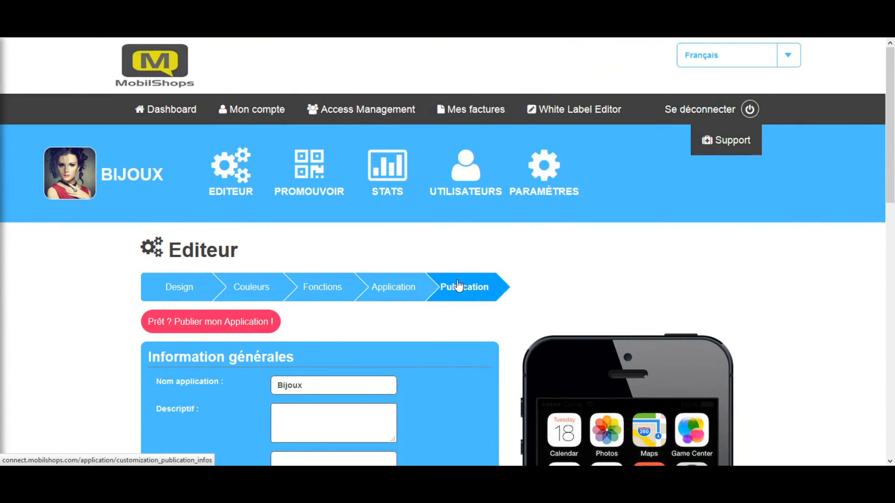
{"action": "scroll", "coordinate": [418, 305], "scroll_direction": "down", "scroll_amount": 4}
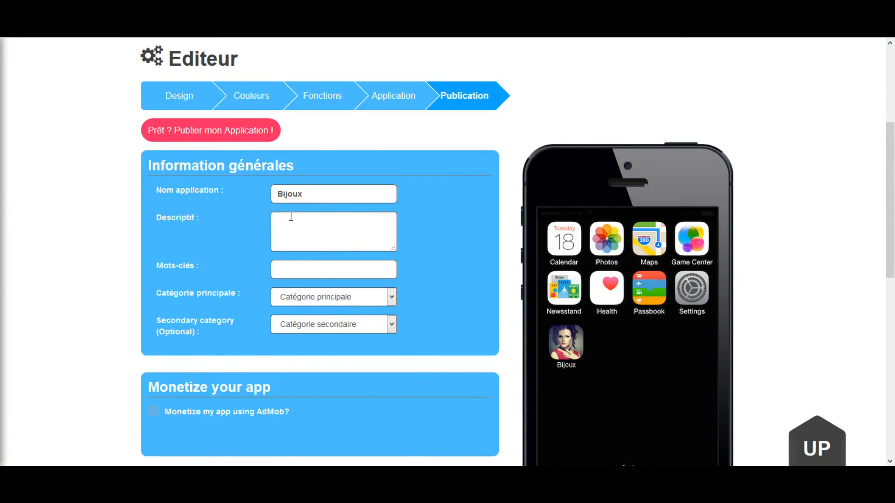
{"action": "left_click", "coordinate": [305, 296]}
{"action": "left_click", "coordinate": [305, 297]}
{"action": "left_click", "coordinate": [313, 322]}
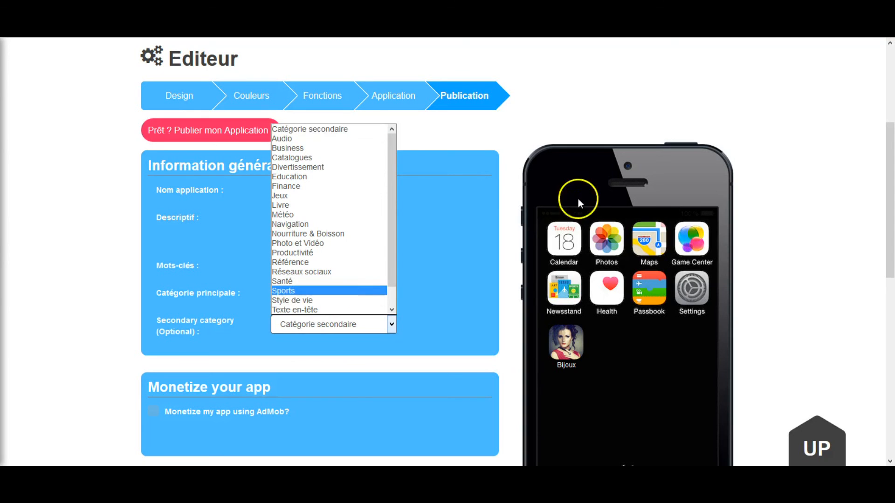
Step: Turn on AdMob monetization to examine its iOS and Android ID fields and ad formats, and turn it off again
{"action": "left_click", "coordinate": [497, 240]}
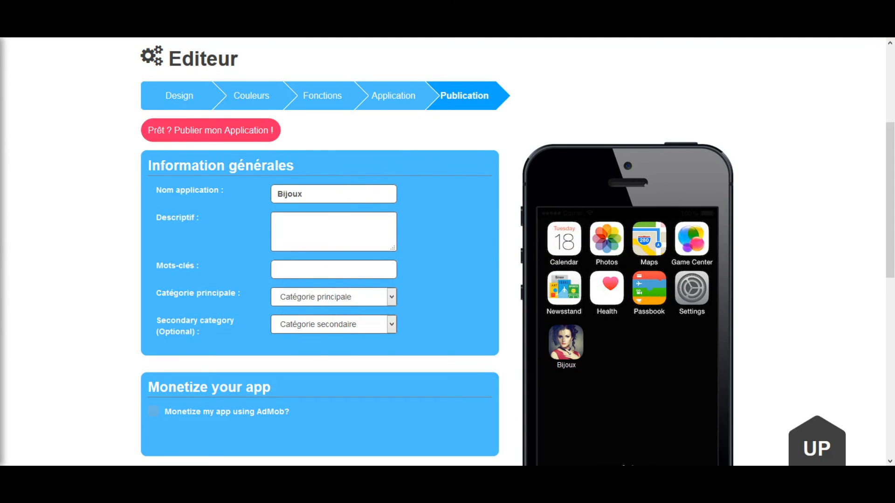
{"action": "scroll", "coordinate": [105, 209], "scroll_direction": "down", "scroll_amount": 3}
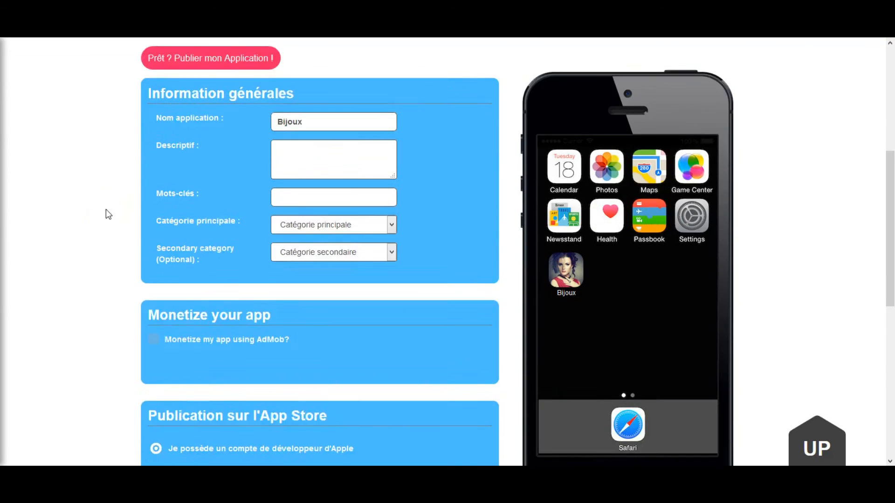
{"action": "left_click", "coordinate": [264, 222]}
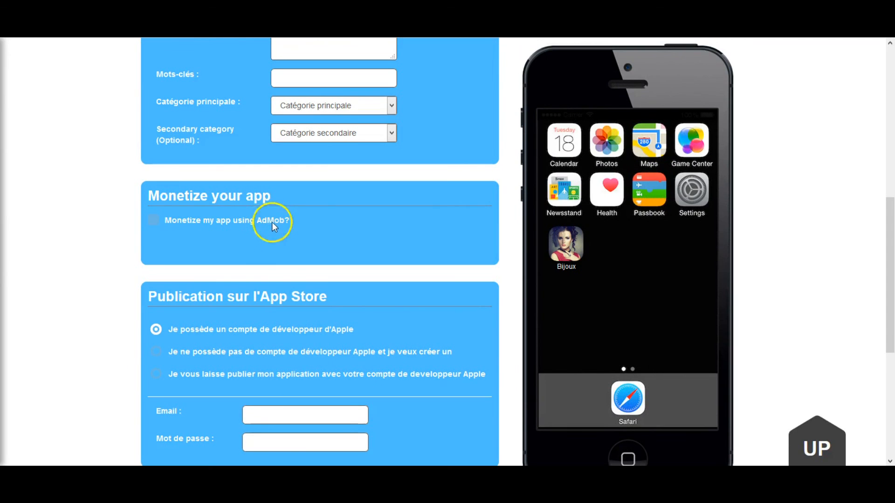
{"action": "left_click", "coordinate": [154, 221]}
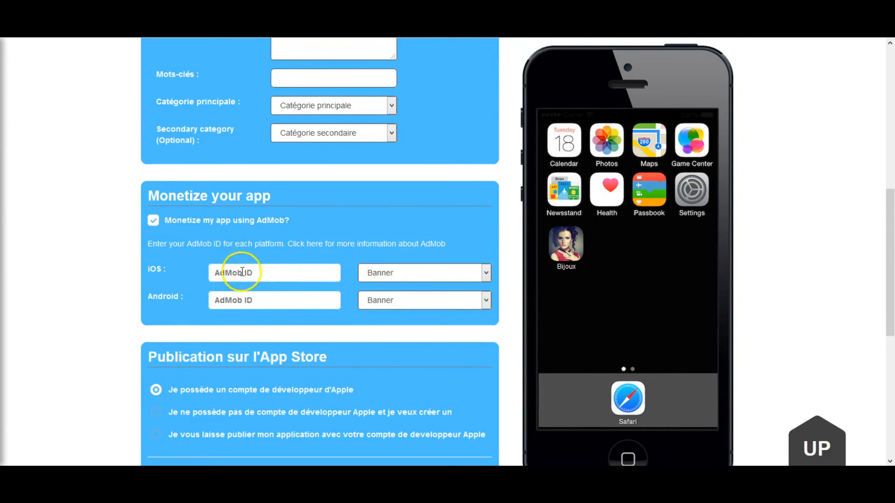
{"action": "left_click", "coordinate": [153, 222]}
Step: For both the App Store and Google Play Store publication, choose the option of having no developer account and wanting to create one
{"action": "scroll", "coordinate": [176, 249], "scroll_direction": "down", "scroll_amount": 2}
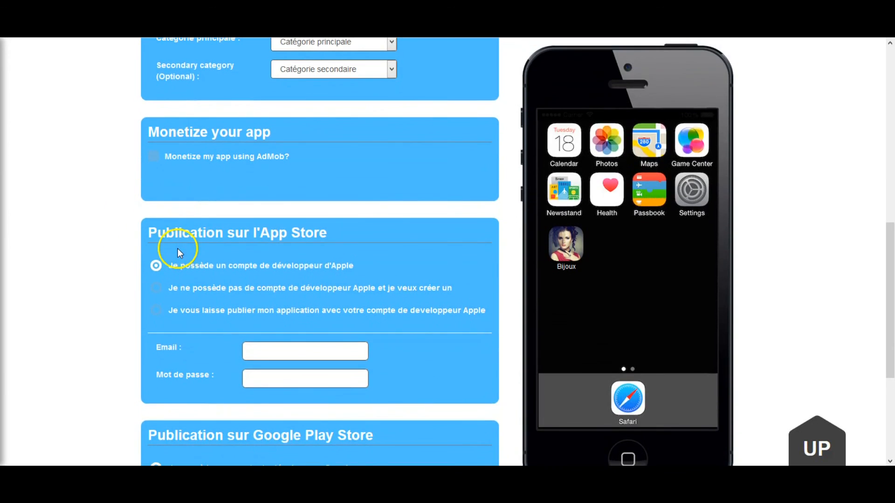
{"action": "scroll", "coordinate": [177, 251], "scroll_direction": "down", "scroll_amount": 4}
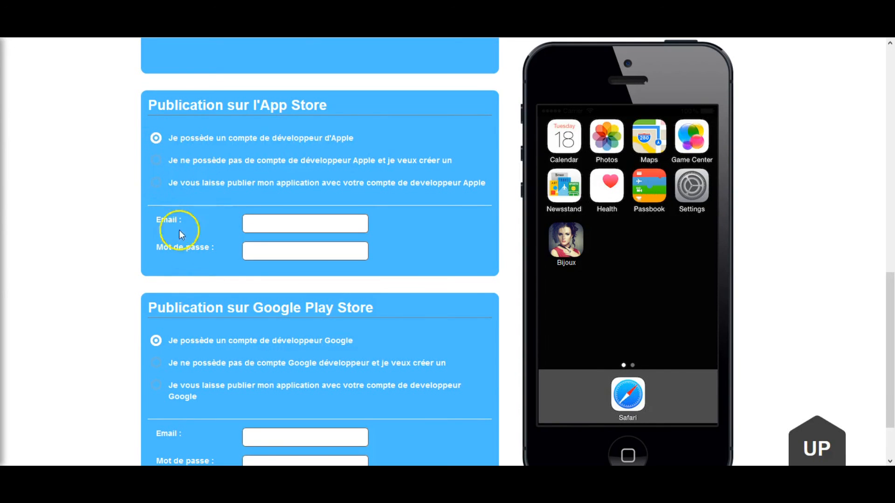
{"action": "left_click", "coordinate": [158, 162]}
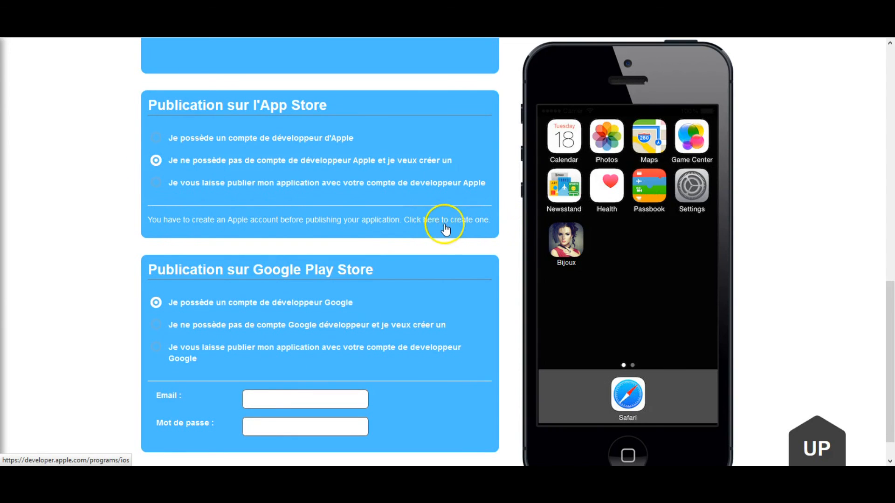
{"action": "scroll", "coordinate": [422, 179], "scroll_direction": "down", "scroll_amount": 1}
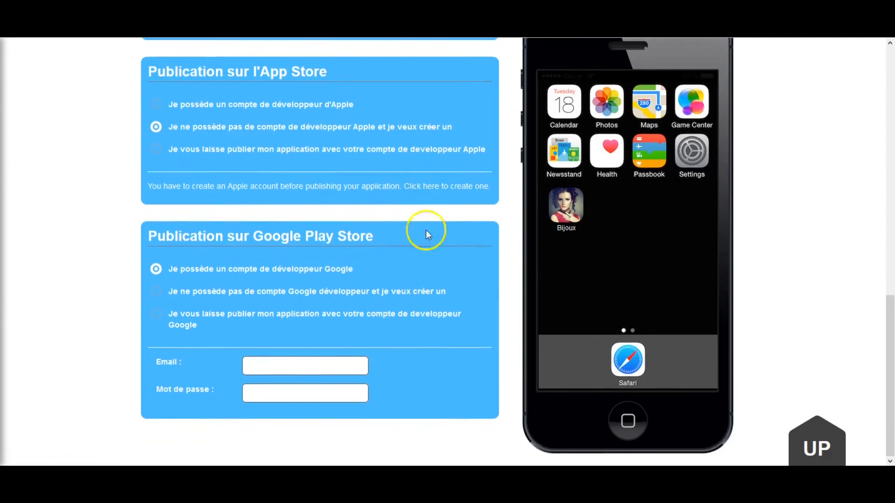
{"action": "left_click", "coordinate": [157, 290]}
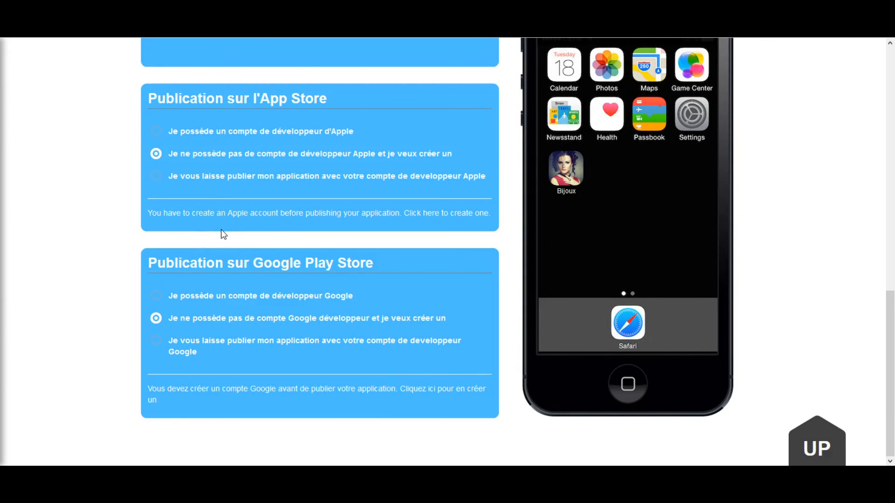
Step: Leave the Publication stage for the dashboard and open the Bijoux application for management from the applications list
{"action": "scroll", "coordinate": [221, 229], "scroll_direction": "up", "scroll_amount": 10}
{"action": "left_click", "coordinate": [212, 293]}
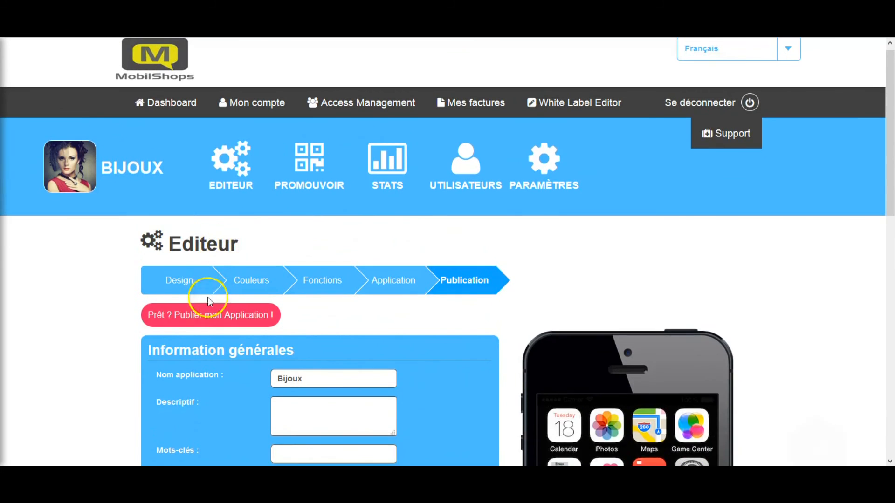
{"action": "left_click", "coordinate": [197, 321]}
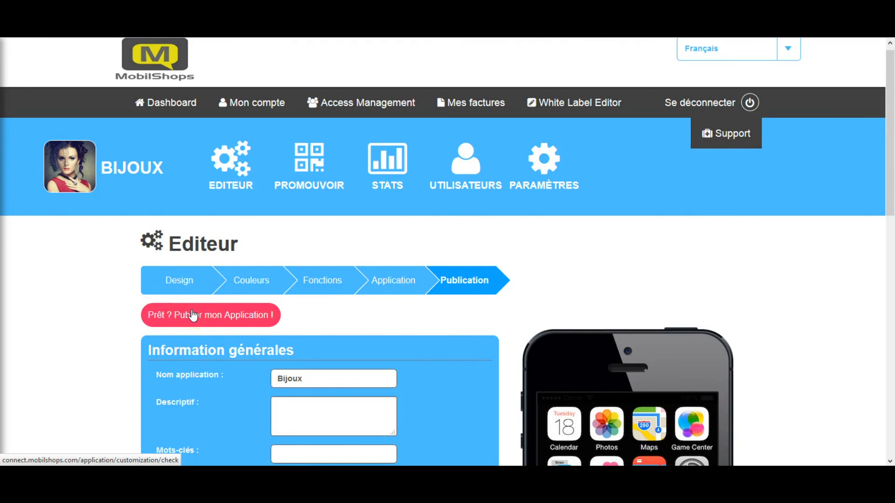
{"action": "left_click", "coordinate": [172, 118]}
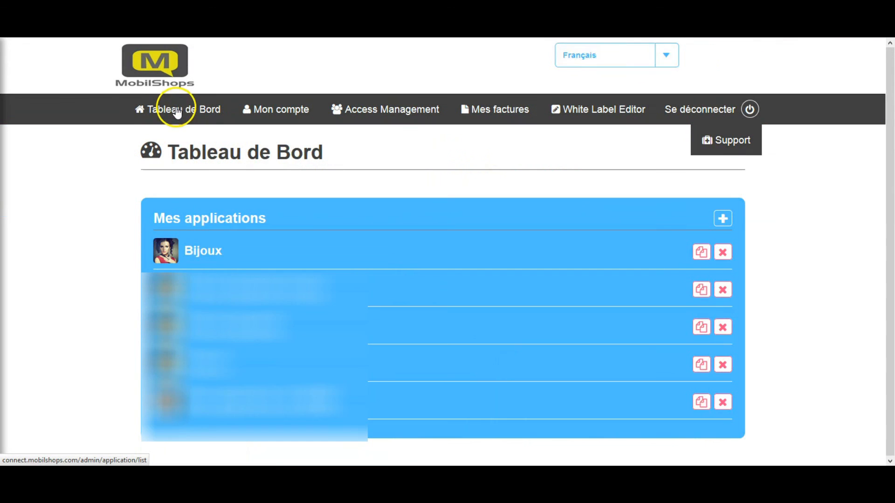
{"action": "scroll", "coordinate": [395, 210], "scroll_direction": "down", "scroll_amount": 2}
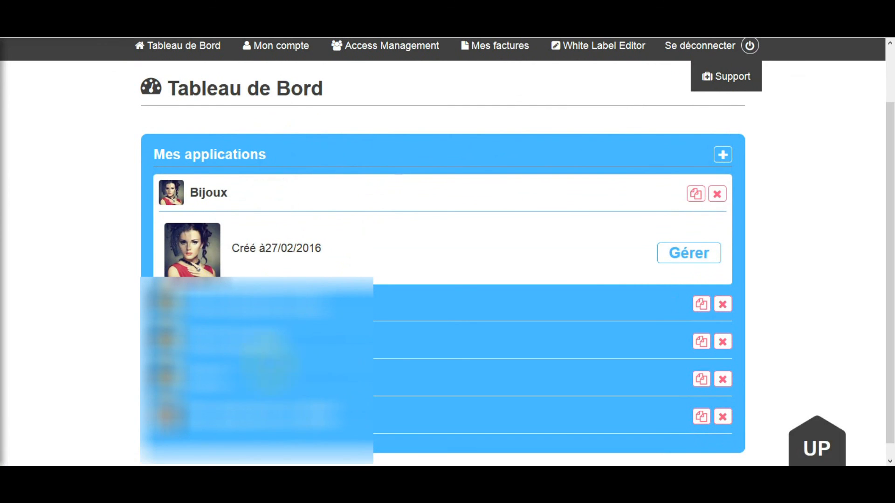
{"action": "left_click", "coordinate": [704, 254]}
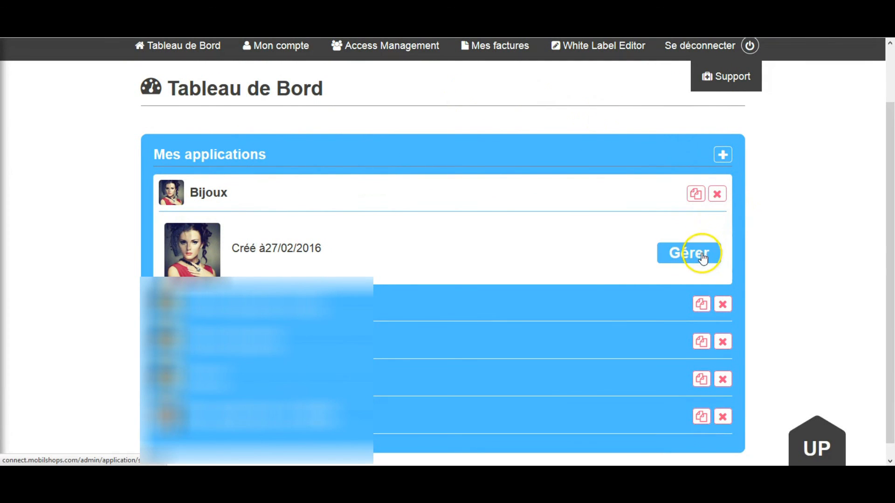